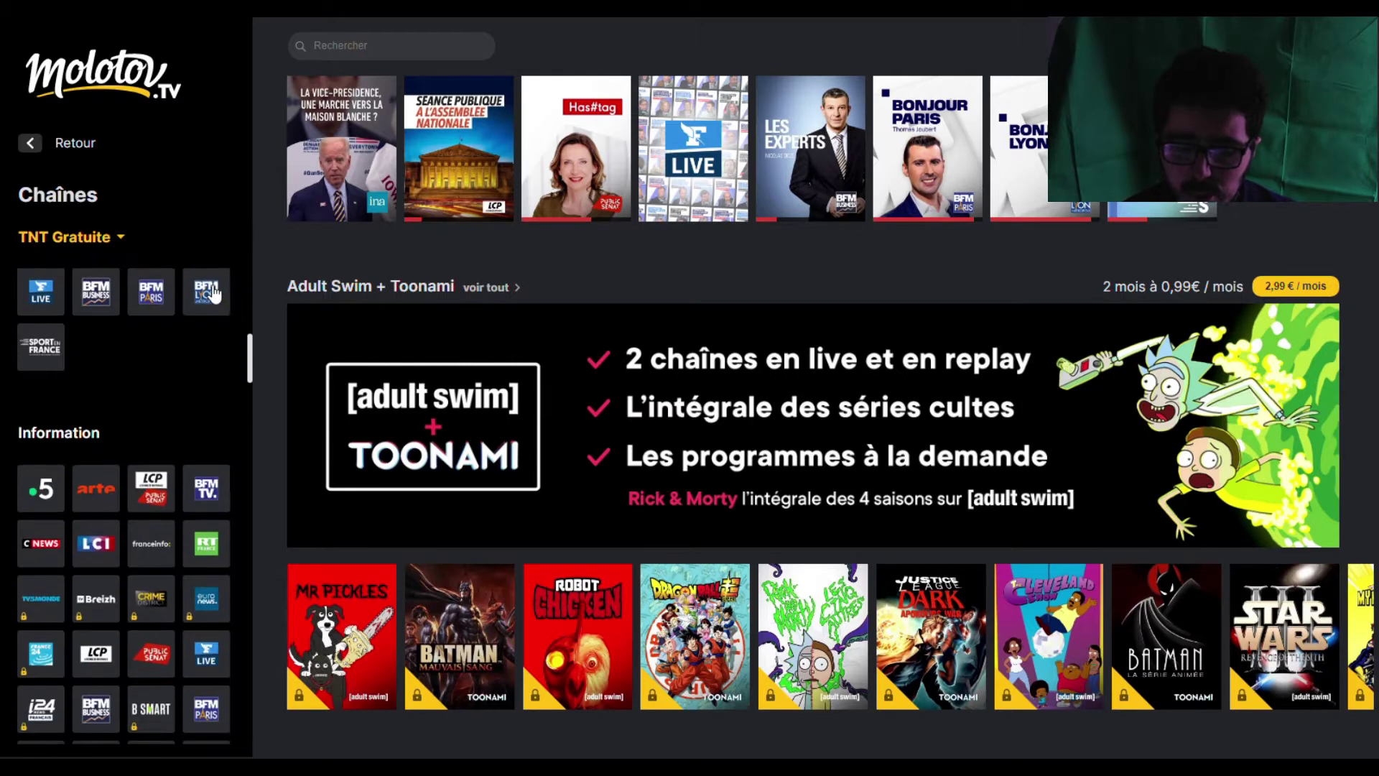
Look through the channel list by category, from Dernières chaînes regardées and TNT Gratuite through Information, Cinéma, Séries and Sport to Documentaire & Culture
scroll(212, 294, "up", 8)
scroll(230, 289, "up", 2)
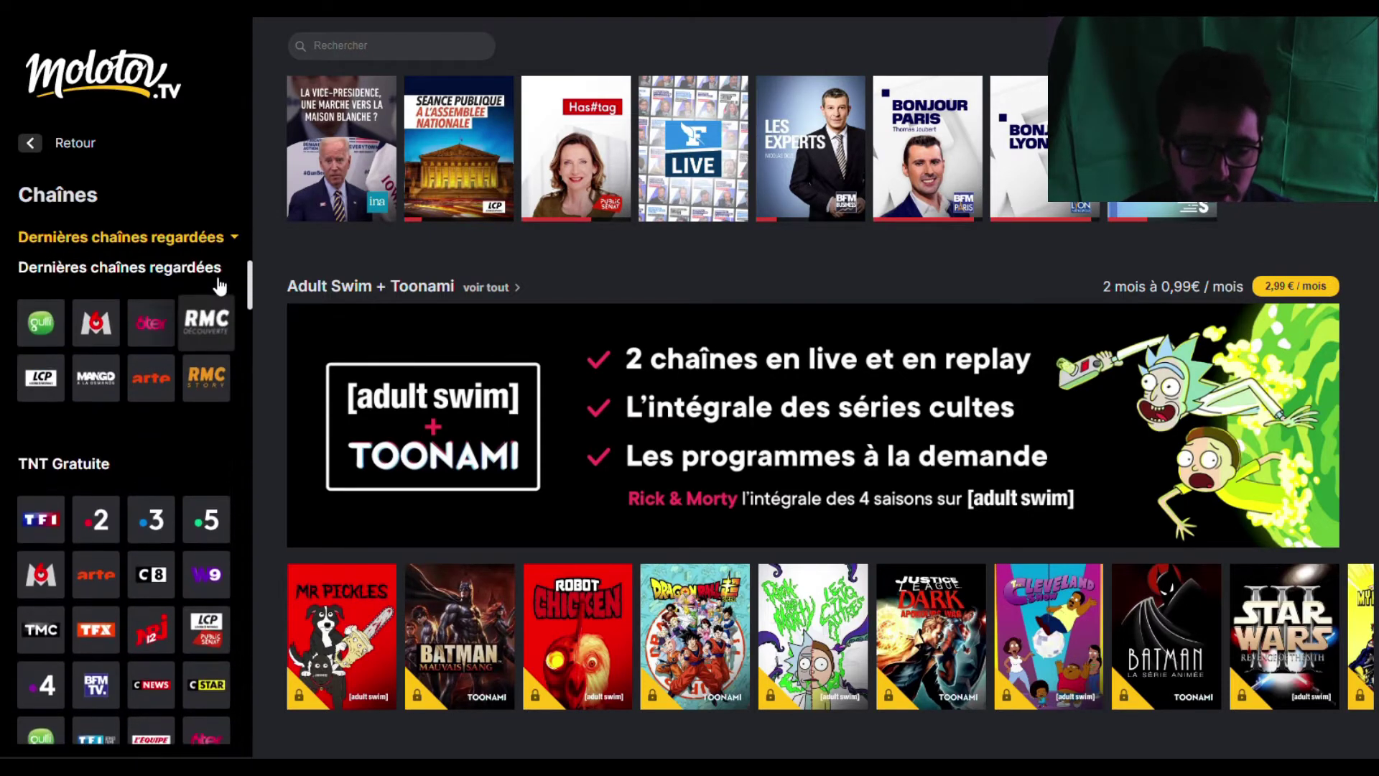
scroll(78, 393, "down", 3)
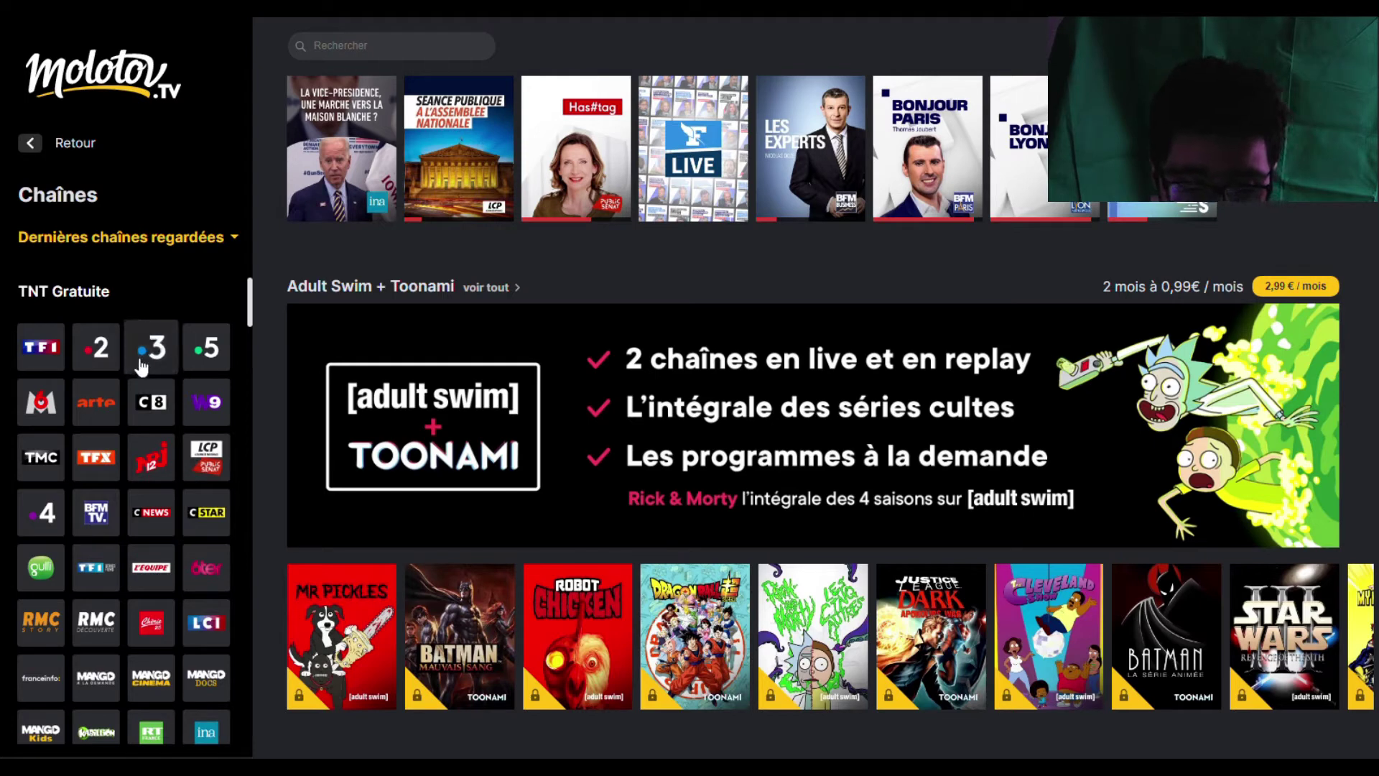
scroll(173, 467, "down", 3)
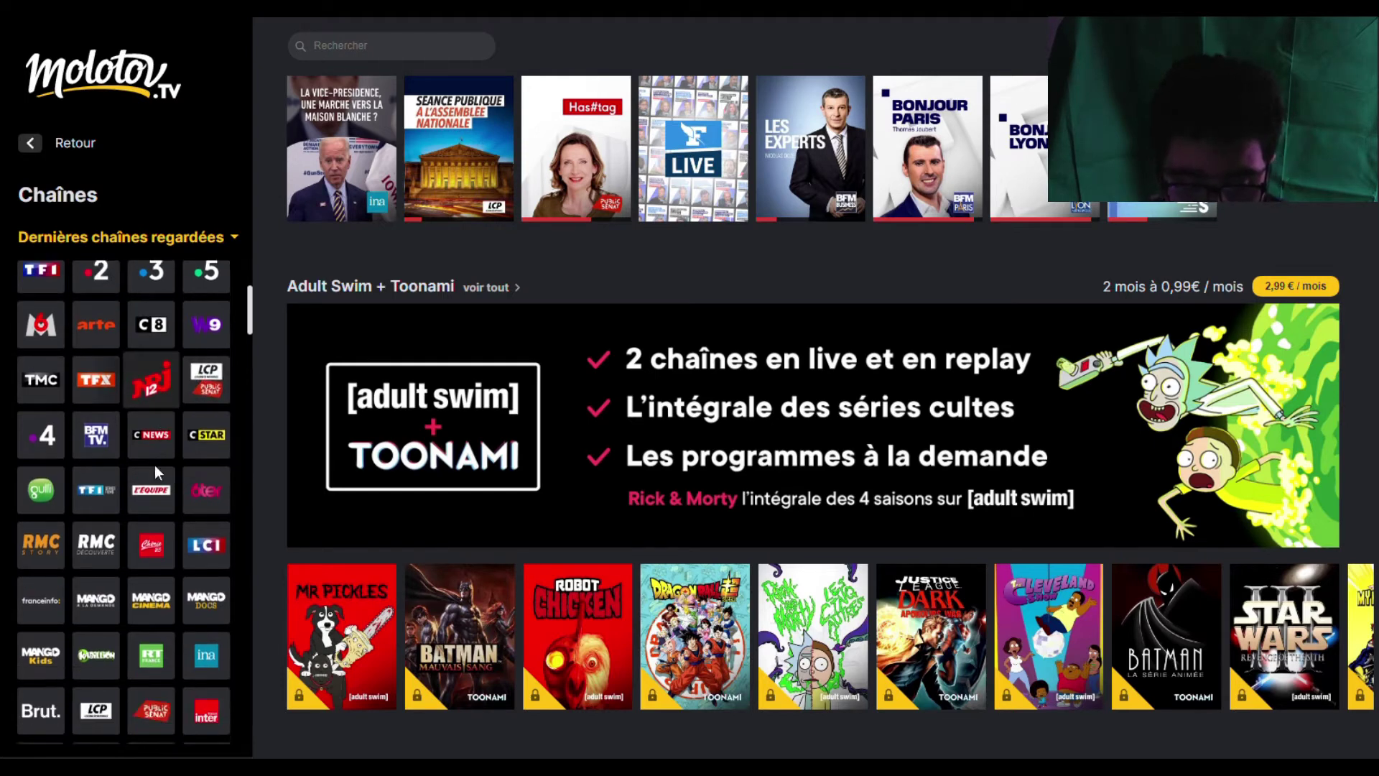
scroll(161, 474, "down", 8)
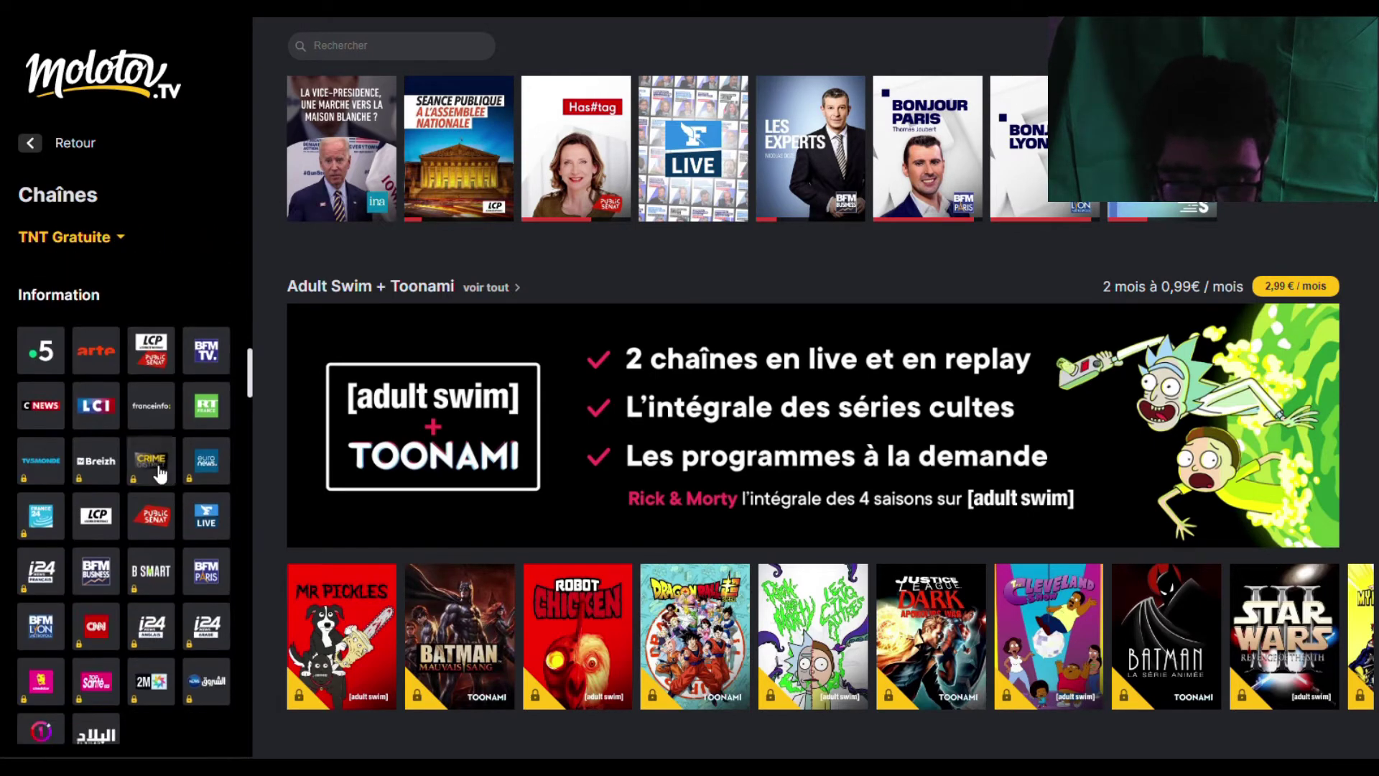
scroll(160, 474, "down", 4)
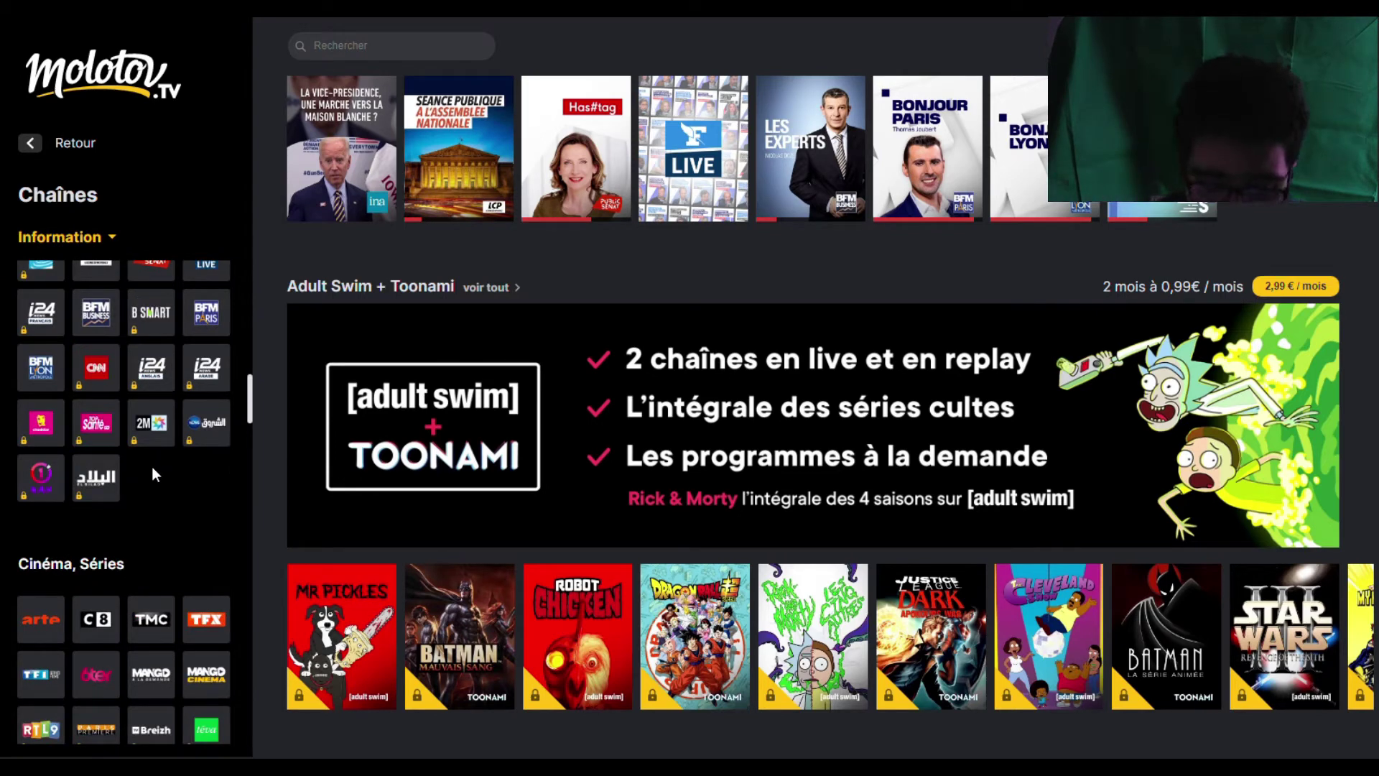
scroll(155, 460, "down", 6)
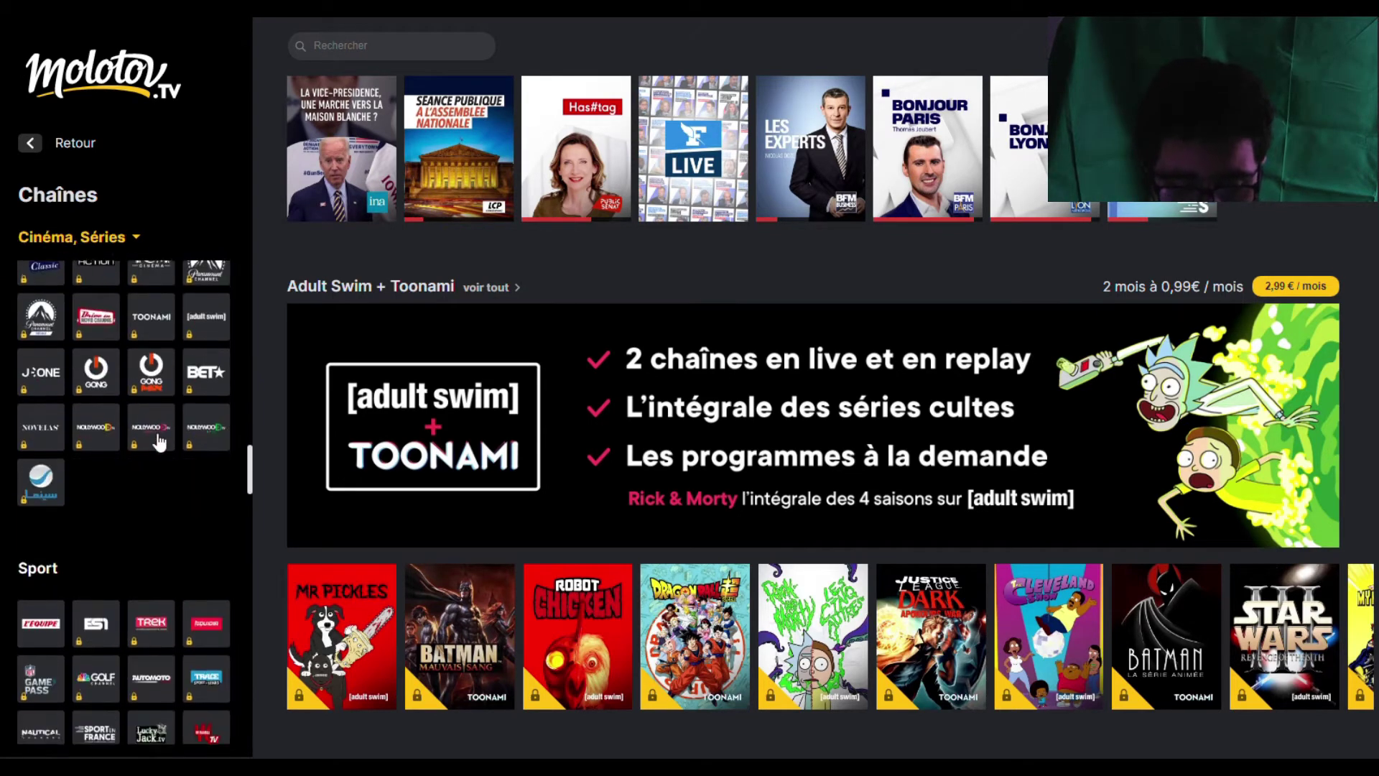
scroll(160, 441, "down", 4)
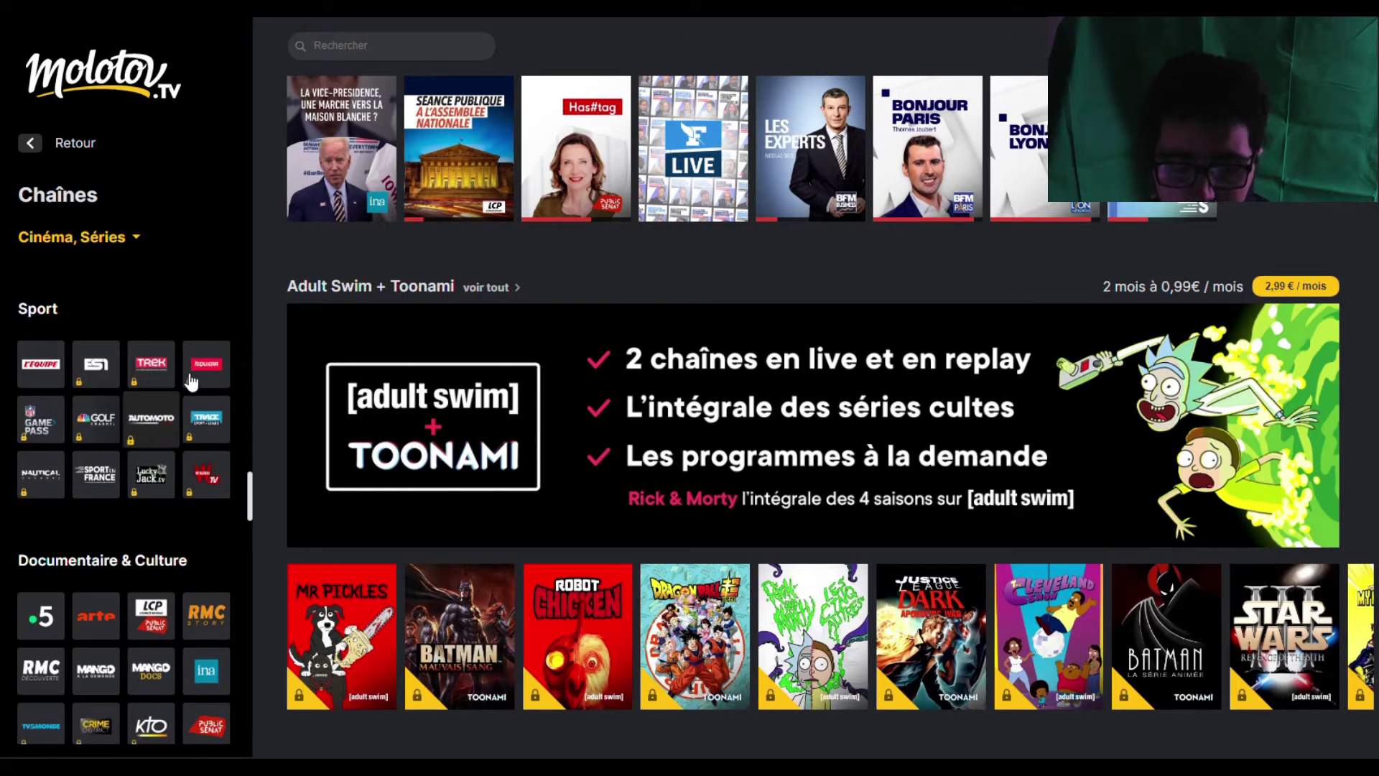
Return from the channel list to the home page and skim its rows down to the Ce soir programmes
left_click(31, 142)
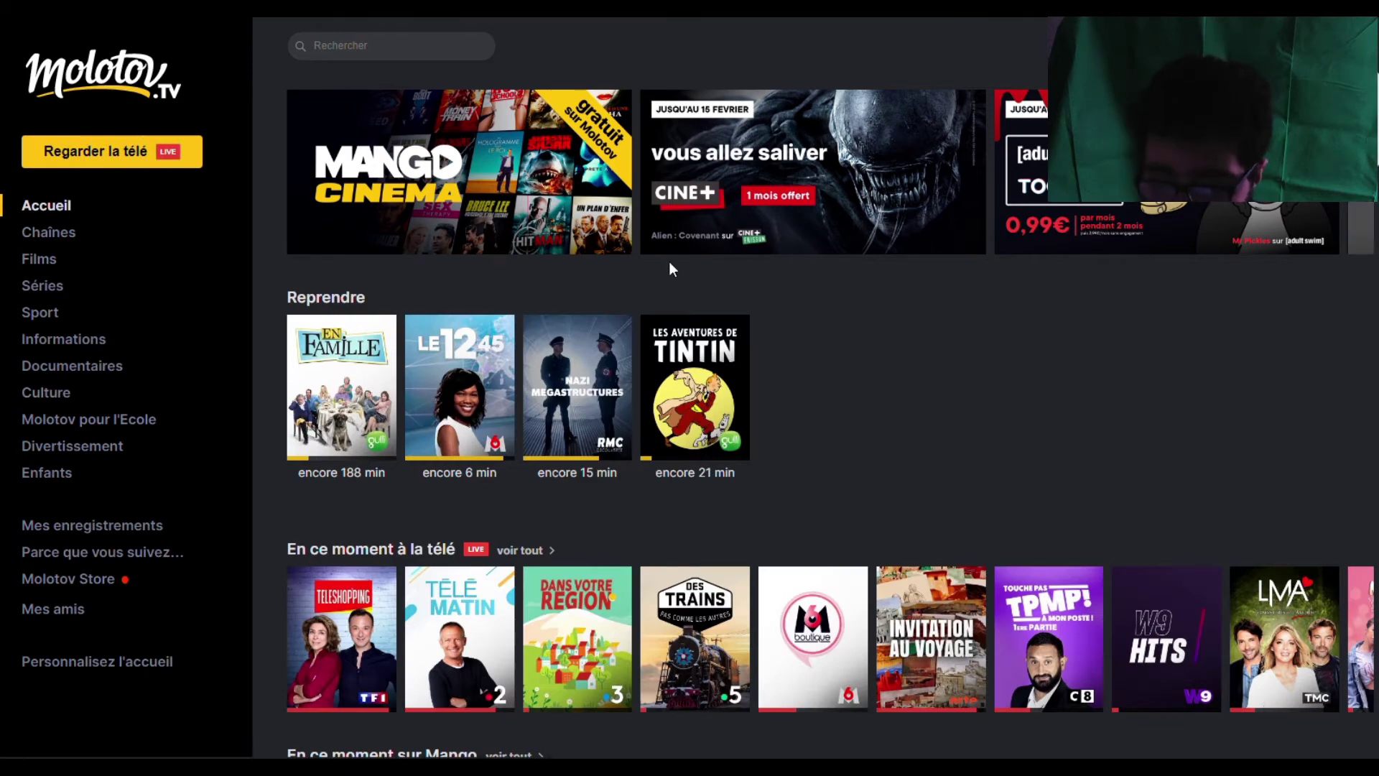
scroll(670, 264, "down", 5)
scroll(672, 268, "down", 5)
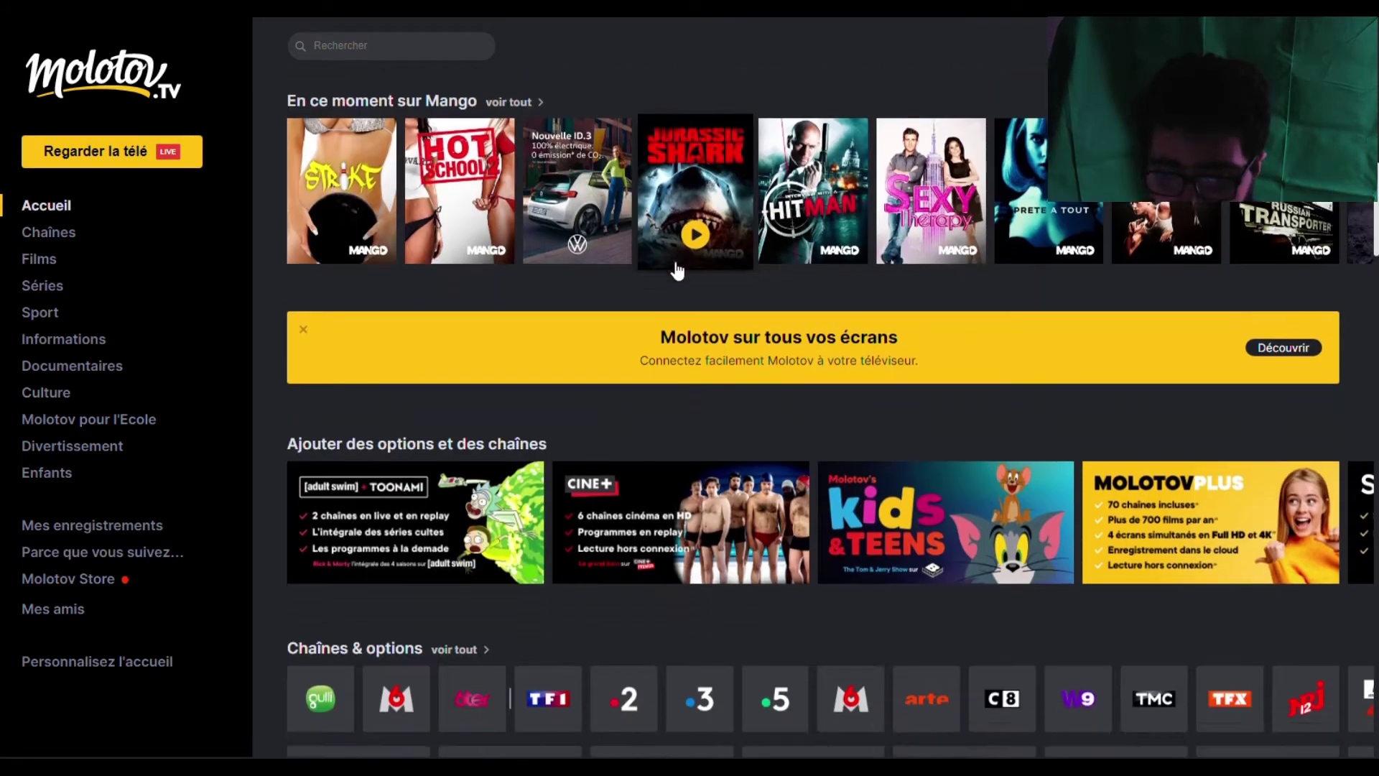
scroll(668, 269, "down", 2)
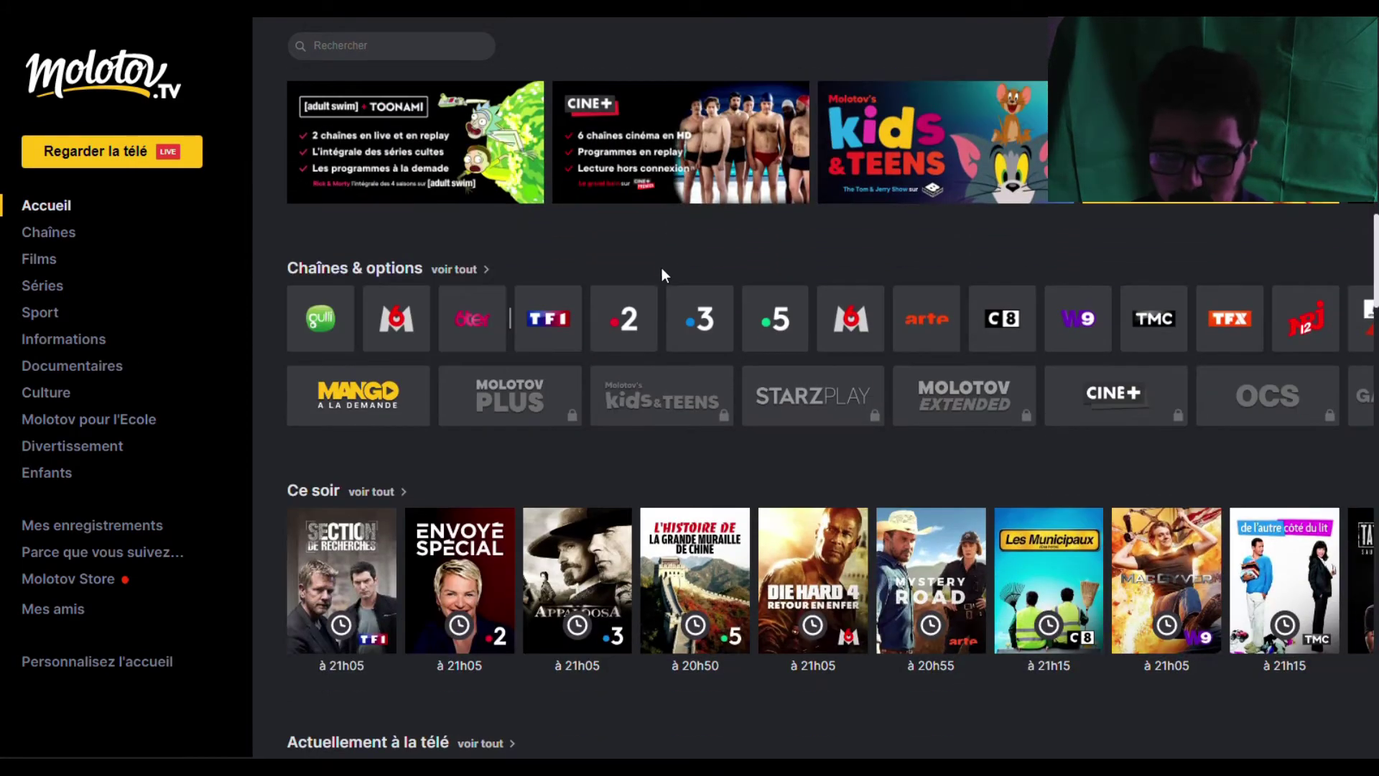
scroll(650, 274, "up", 3)
scroll(649, 274, "up", 8)
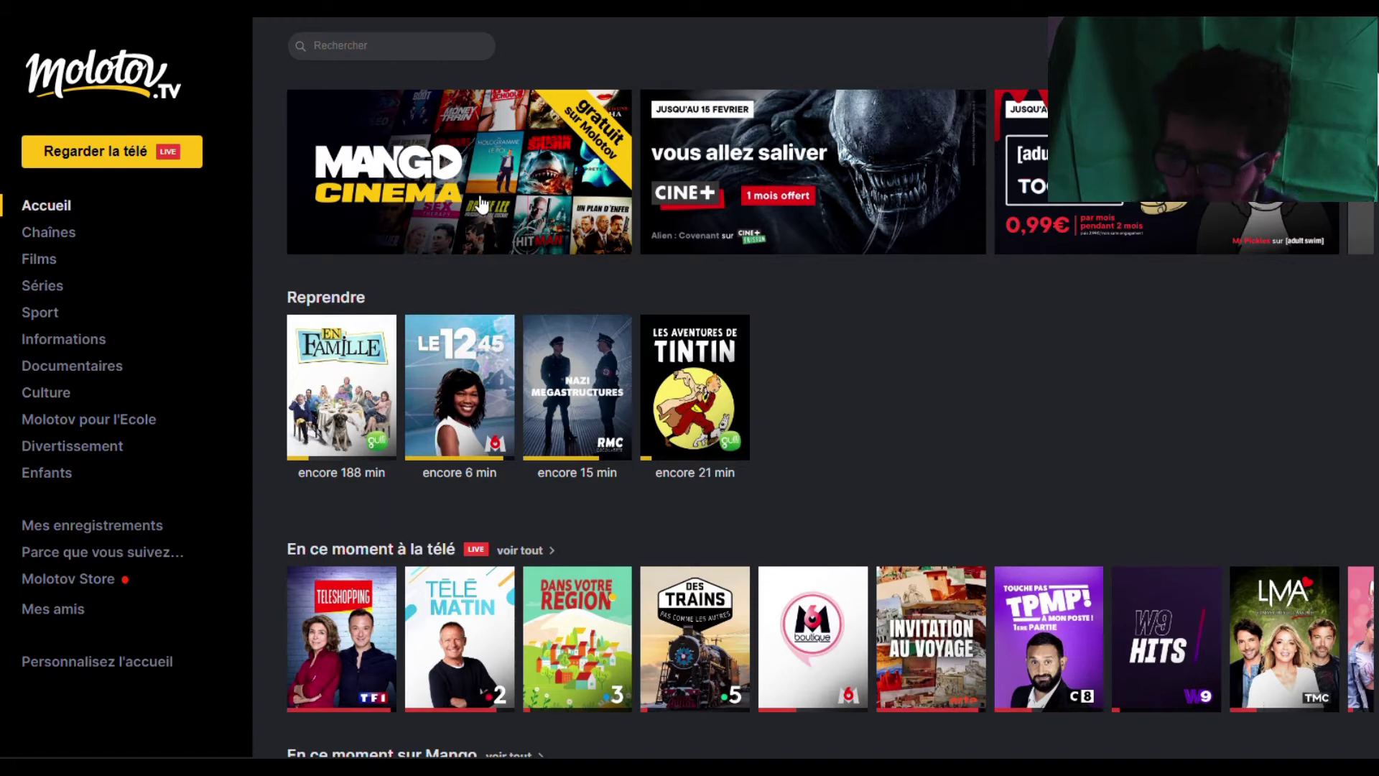
Examine the partly watched programmes under Reprendre and the live programmes under En ce moment à la télé
scroll(488, 215, "down", 5)
mouse_move(574, 325)
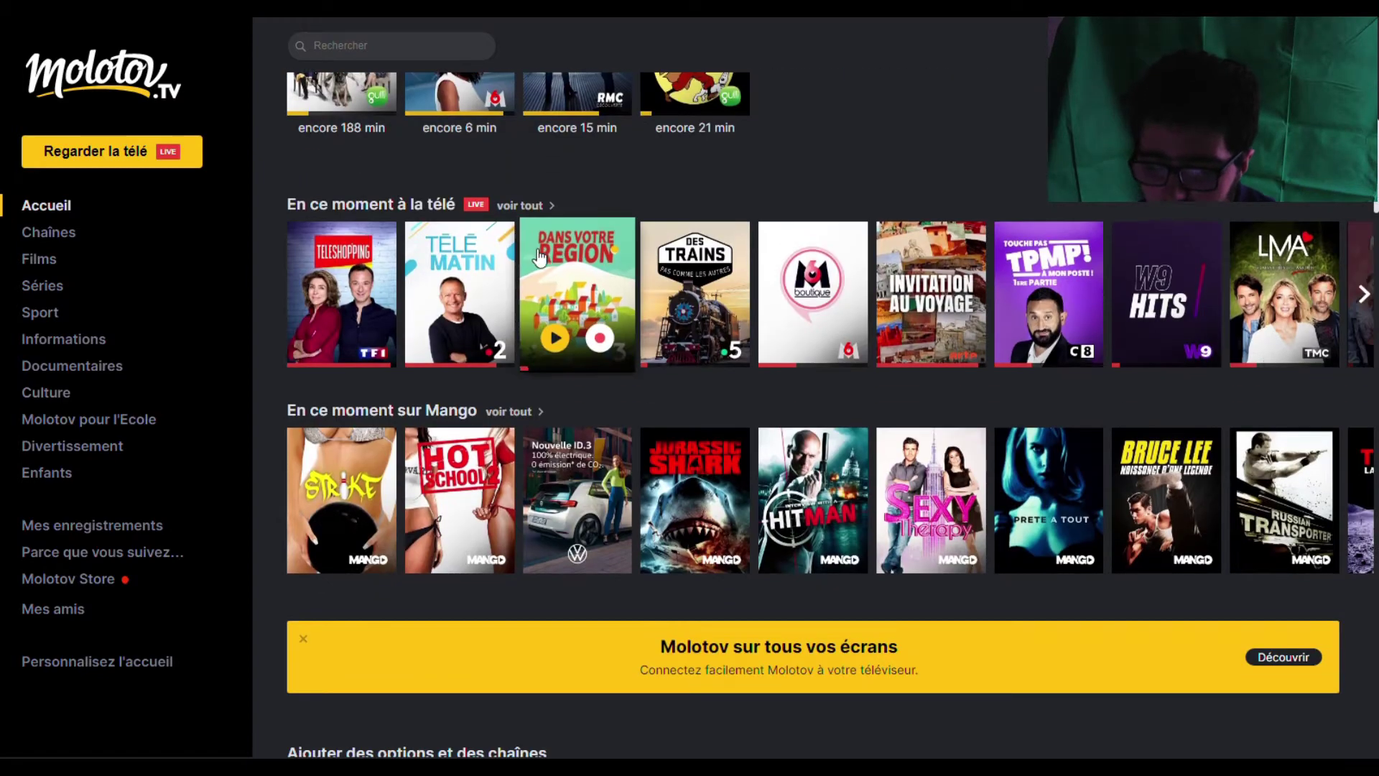
scroll(575, 325, "up", 5)
mouse_move(447, 420)
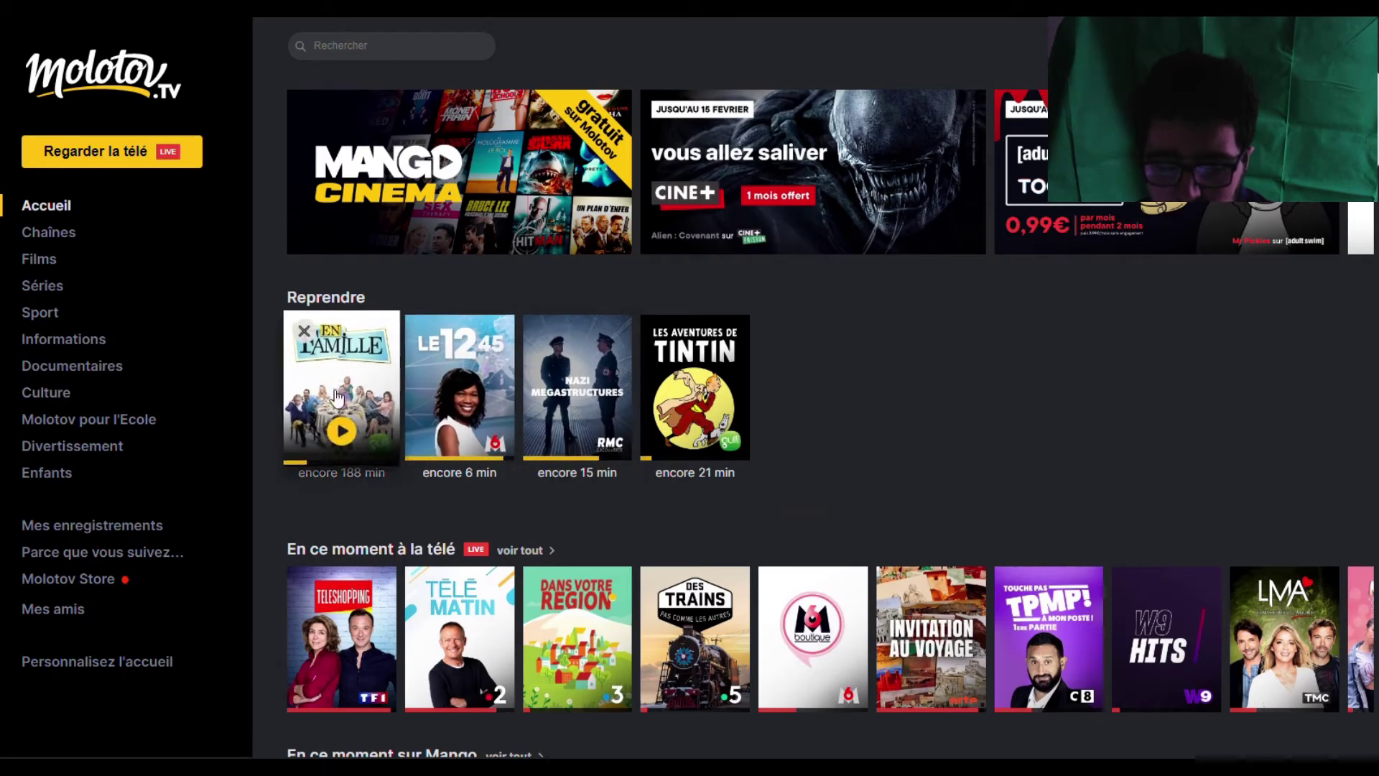
mouse_move(380, 413)
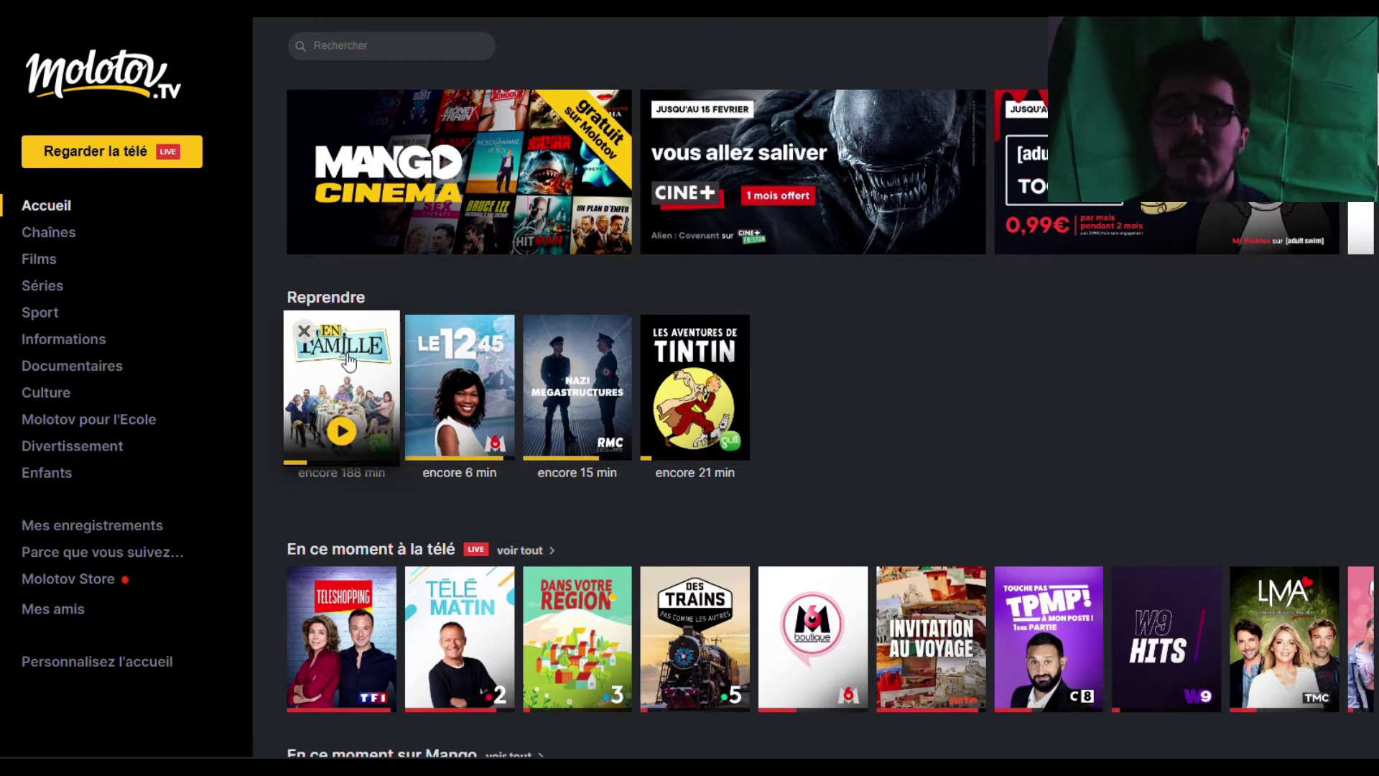
scroll(371, 350, "down", 2)
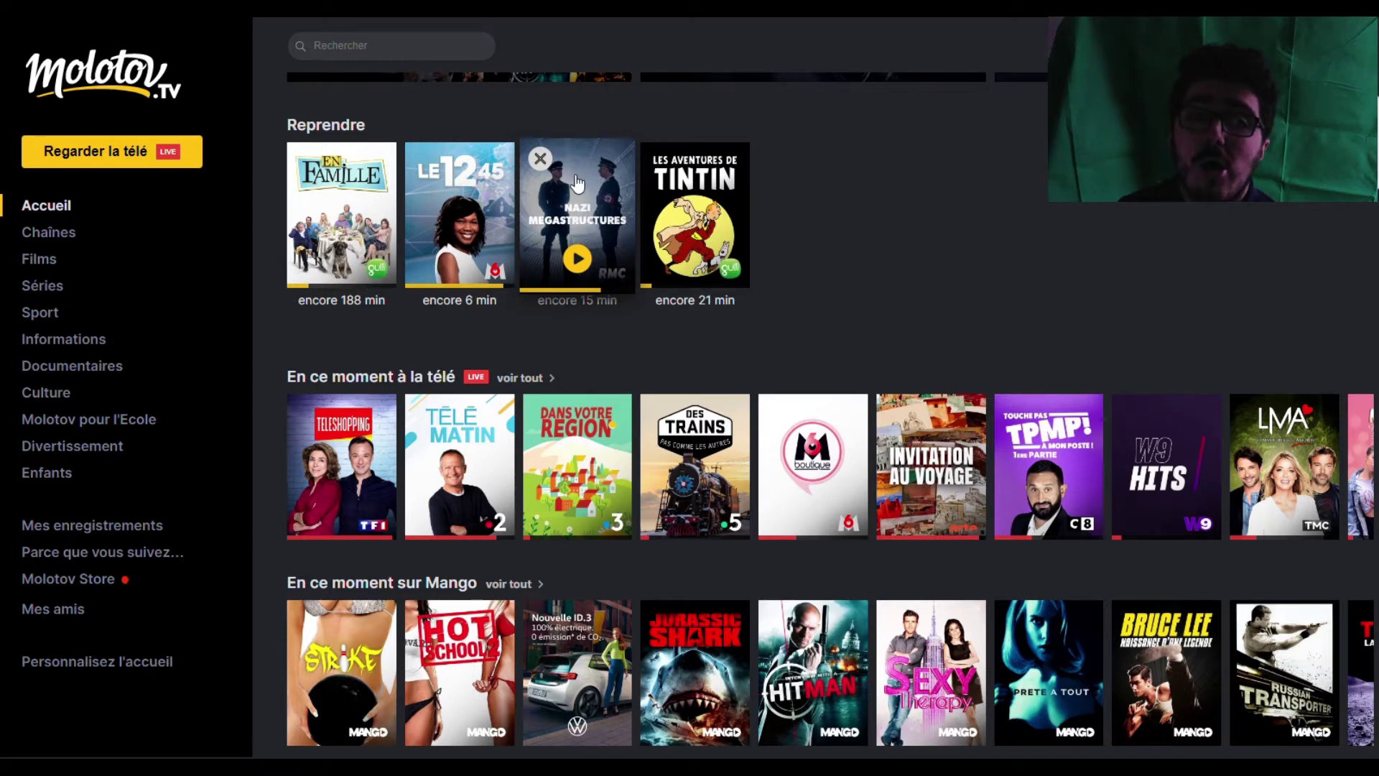
scroll(568, 207, "down", 3)
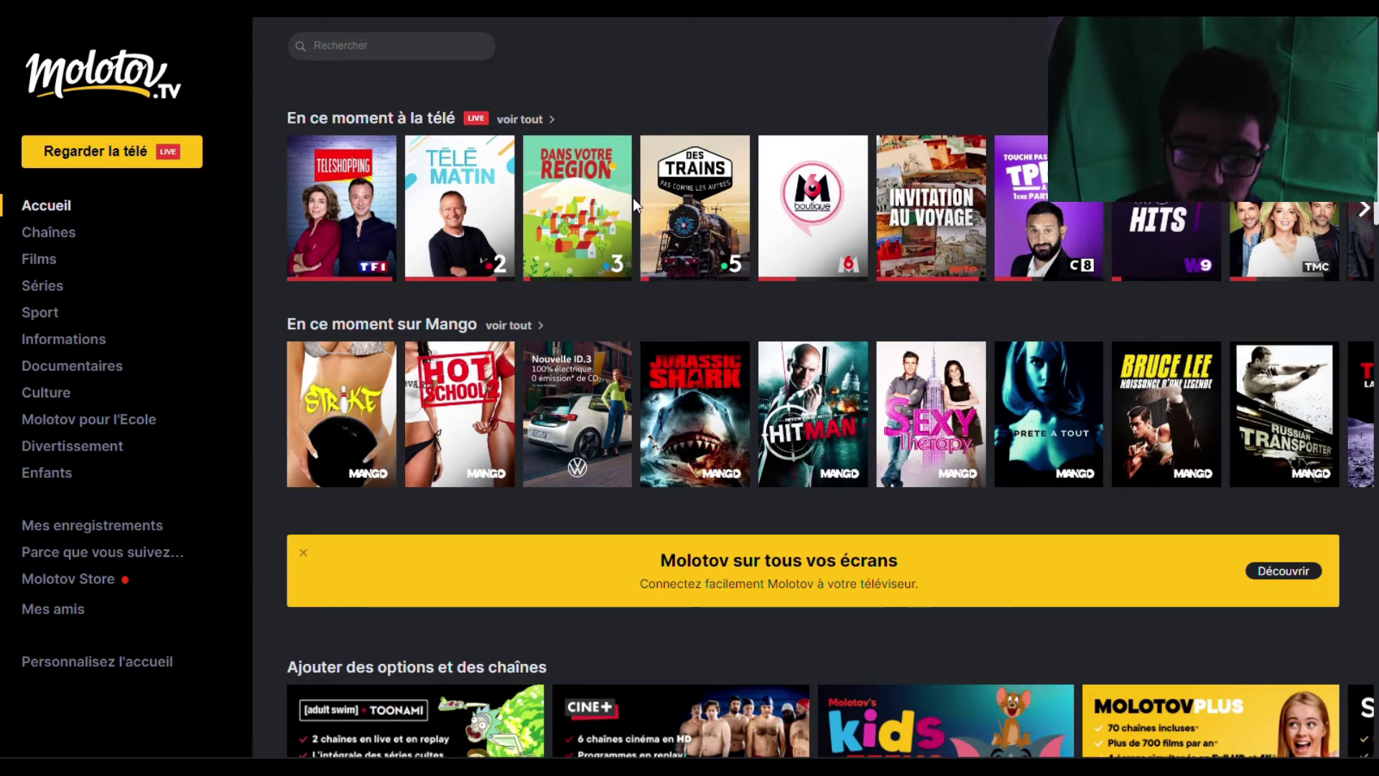
mouse_move(635, 199)
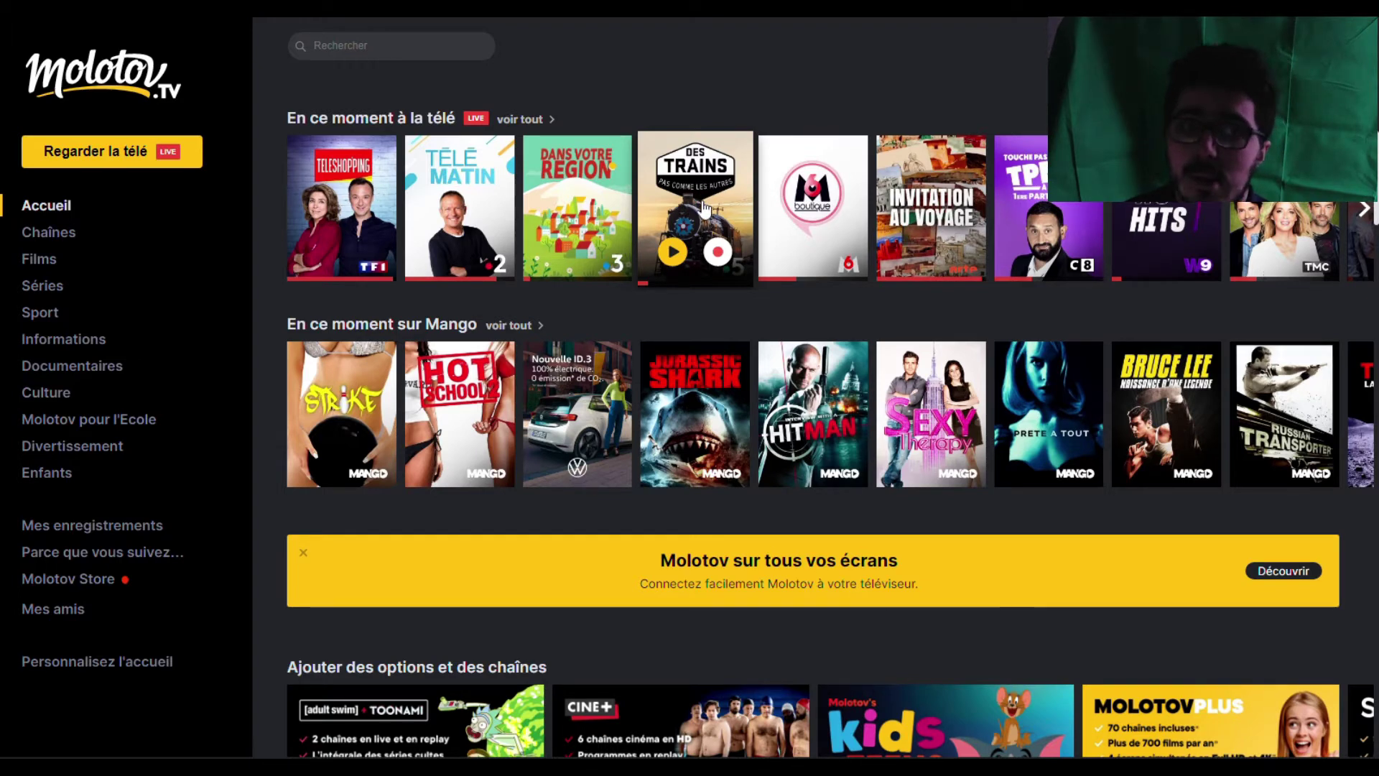
Review the paid options, the Chaînes & options row, tonight's programmes and the personalities and topics under Actuellement à la télé
scroll(616, 180, "down", 5)
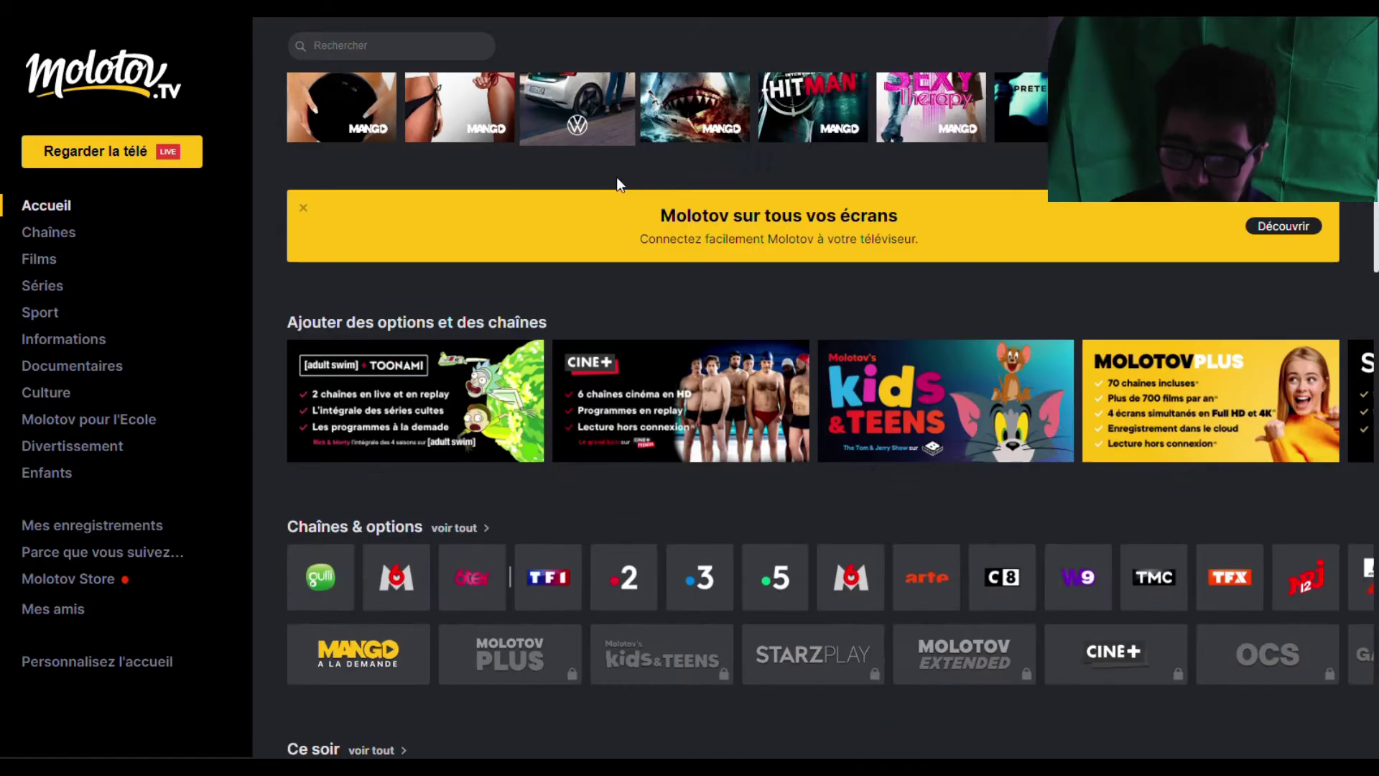
scroll(618, 183, "down", 2)
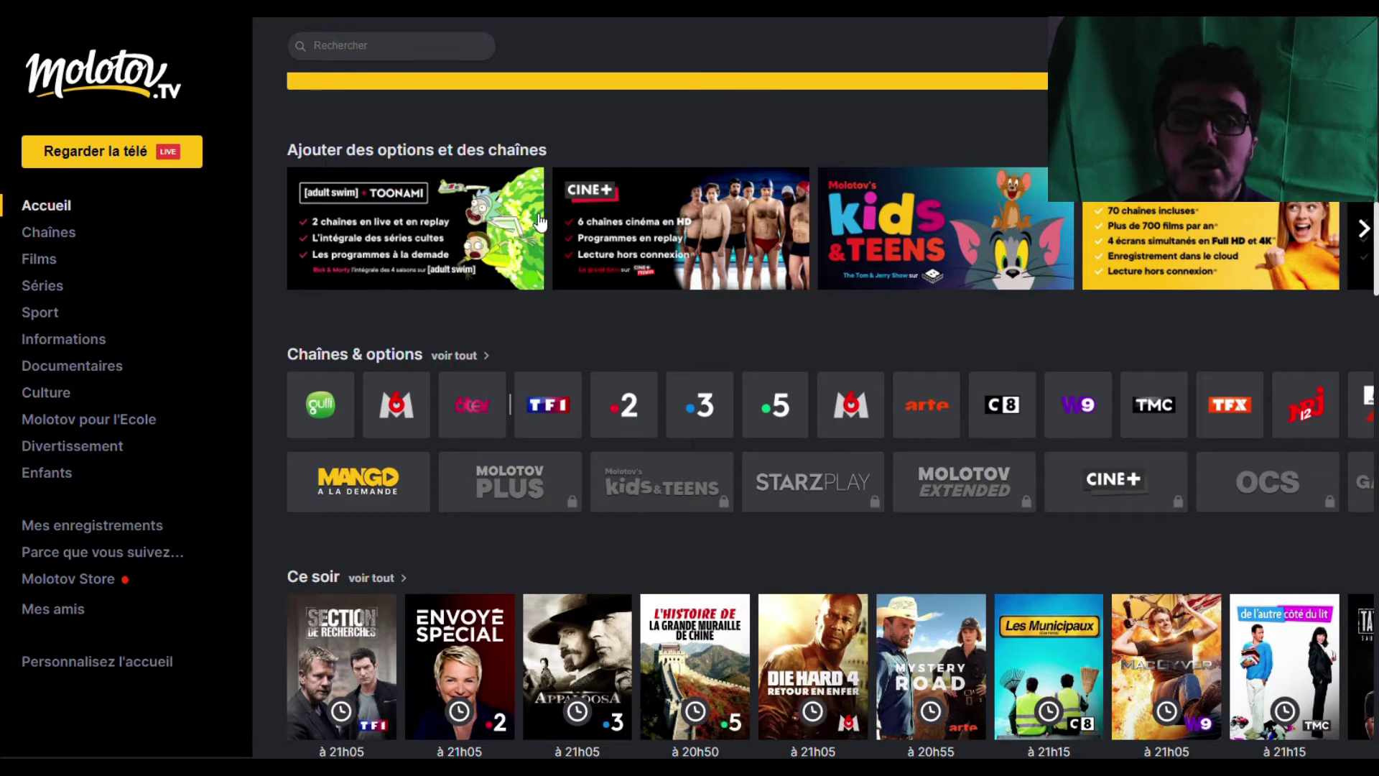
scroll(907, 246, "down", 3)
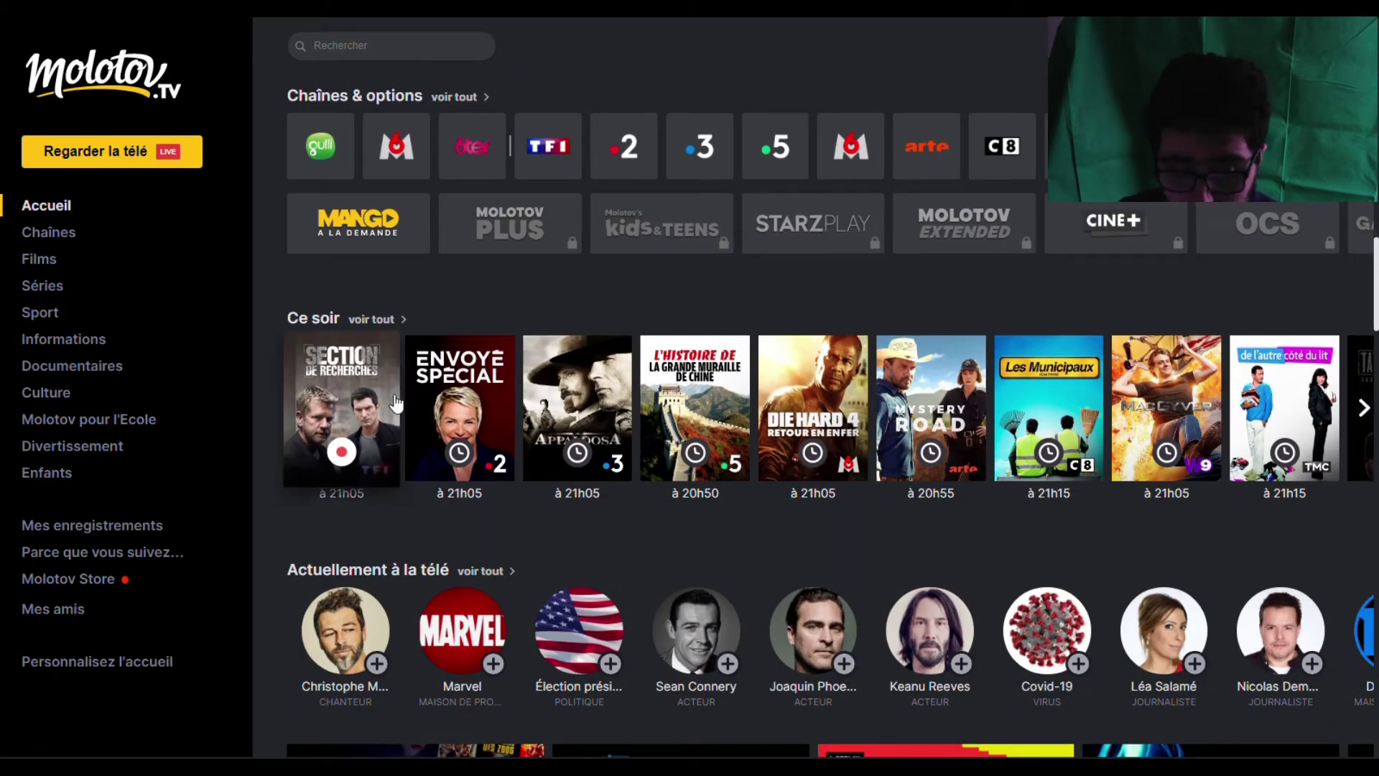
scroll(388, 447, "down", 1)
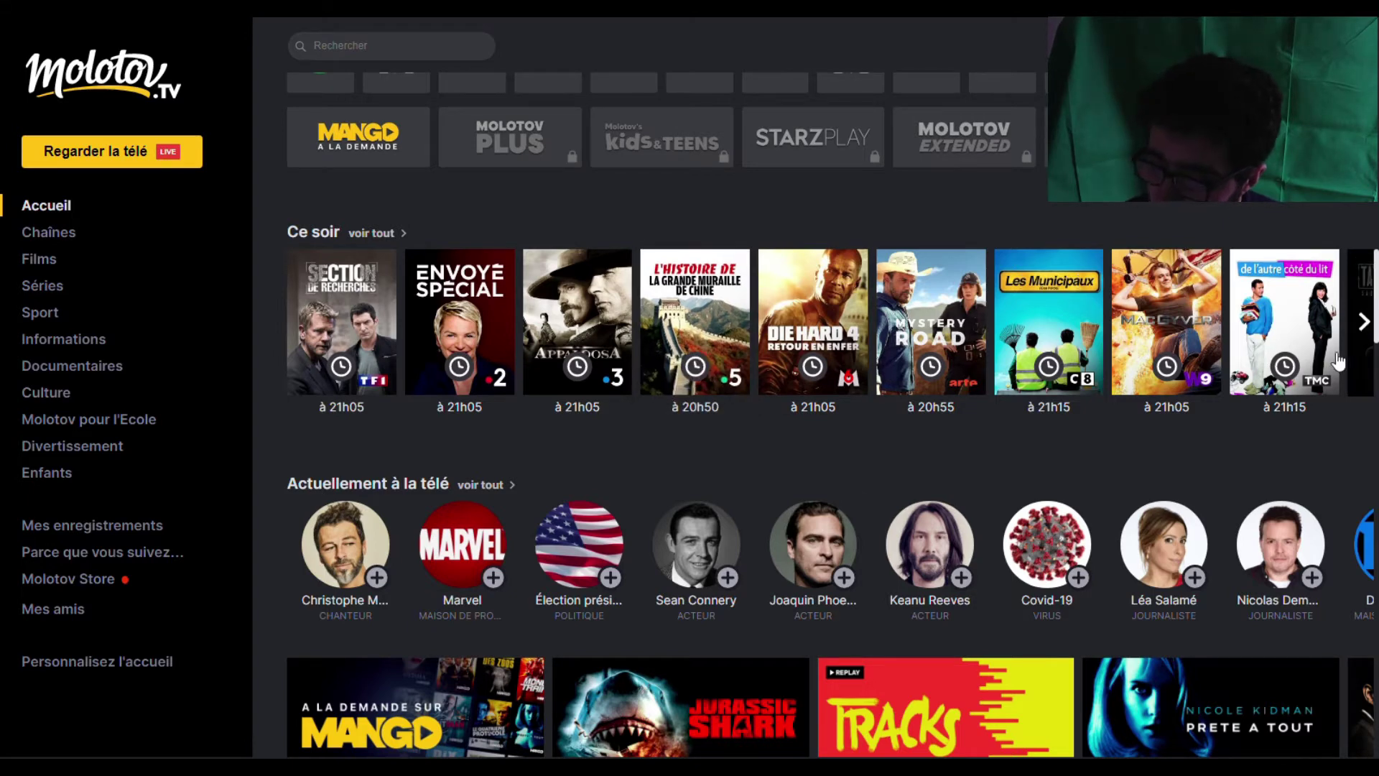
scroll(1315, 350, "down", 3)
scroll(1311, 351, "down", 2)
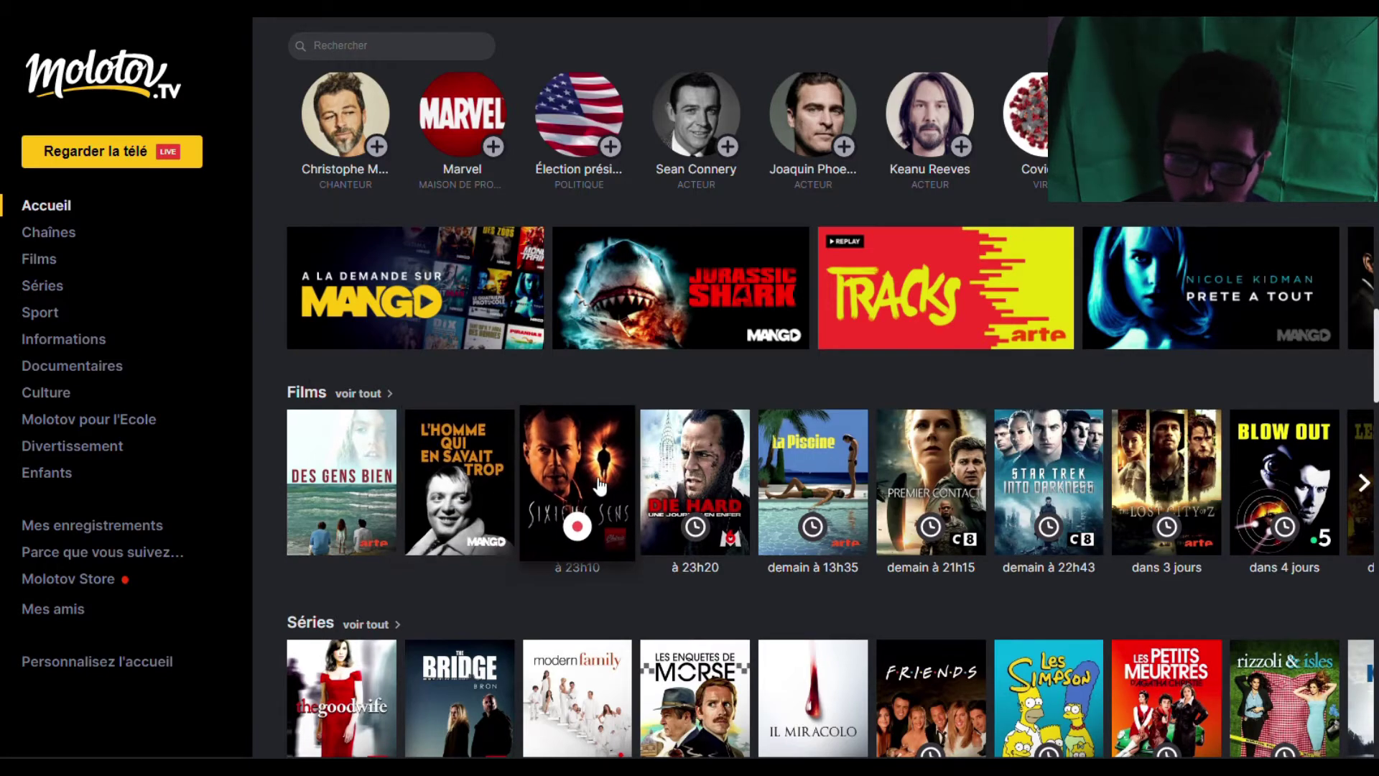
Browse the home page's genre rows from Séries and Sport through Informations, Documentaires and Culture to Molotov pour l'Ecole
scroll(598, 486, "down", 5)
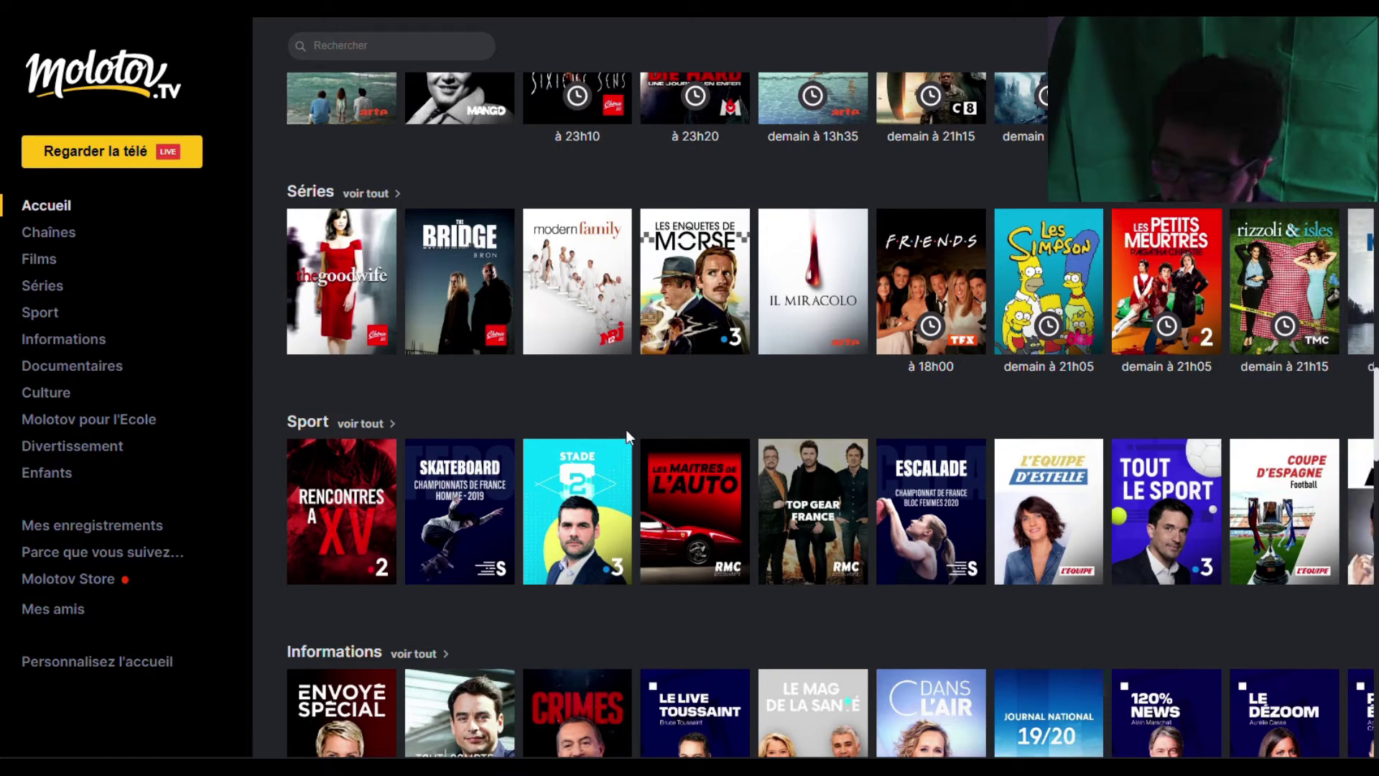
scroll(640, 391, "down", 5)
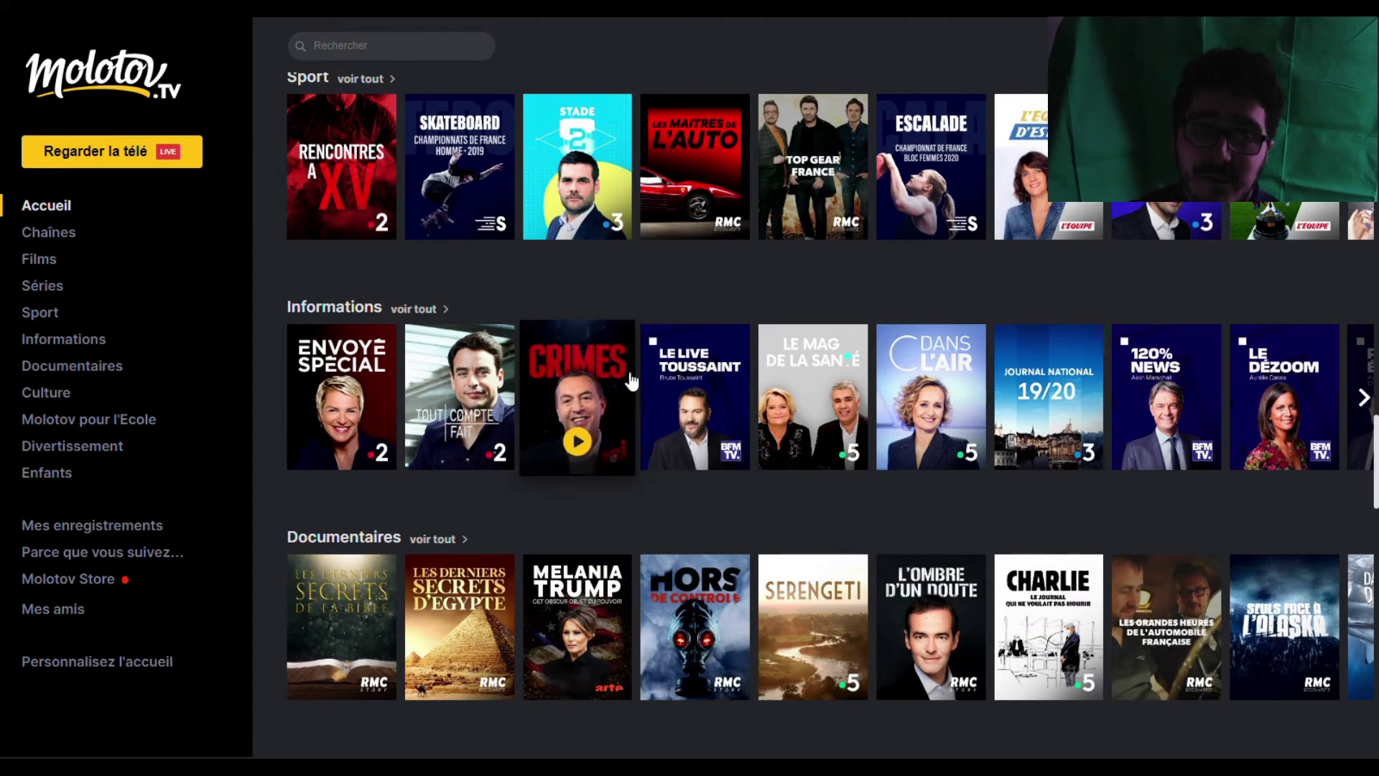
scroll(621, 371, "down", 1)
scroll(621, 372, "down", 2)
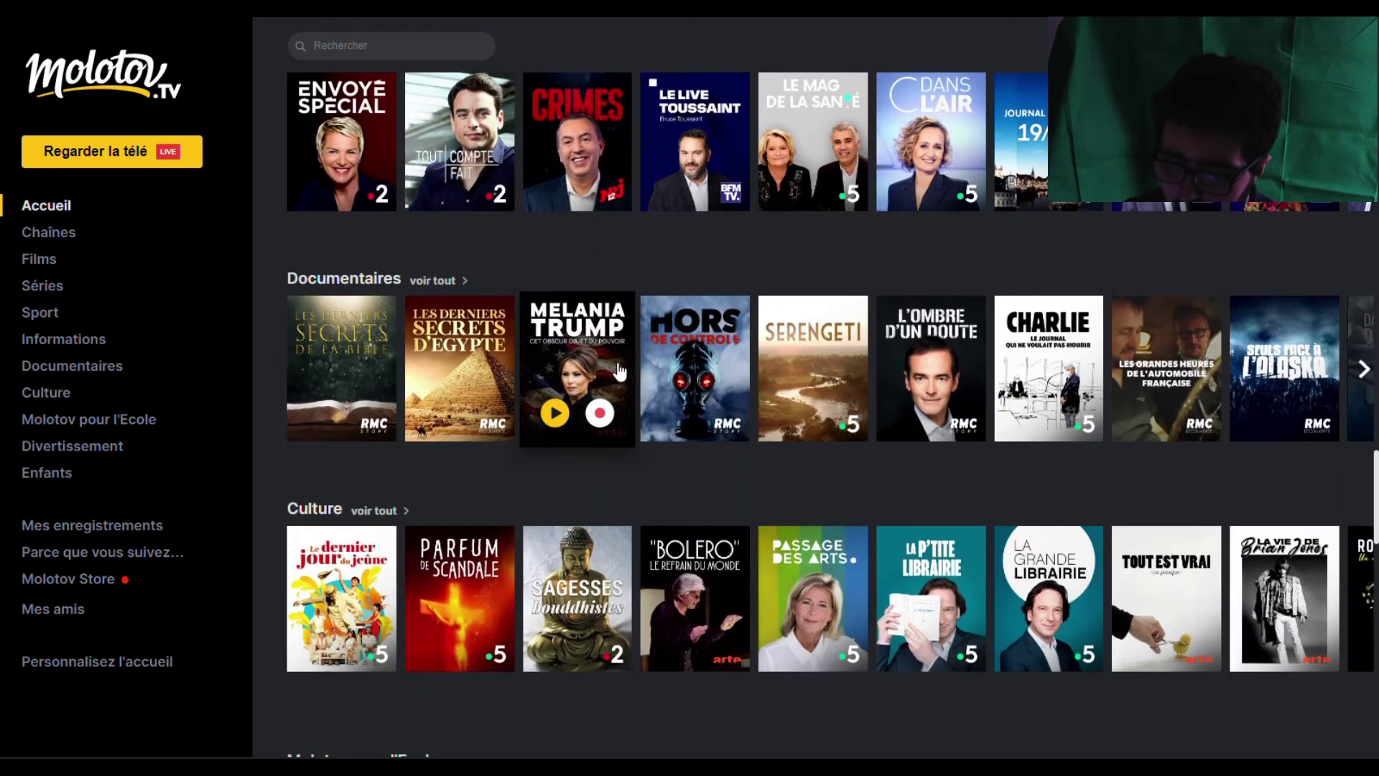
scroll(470, 280, "up", 1)
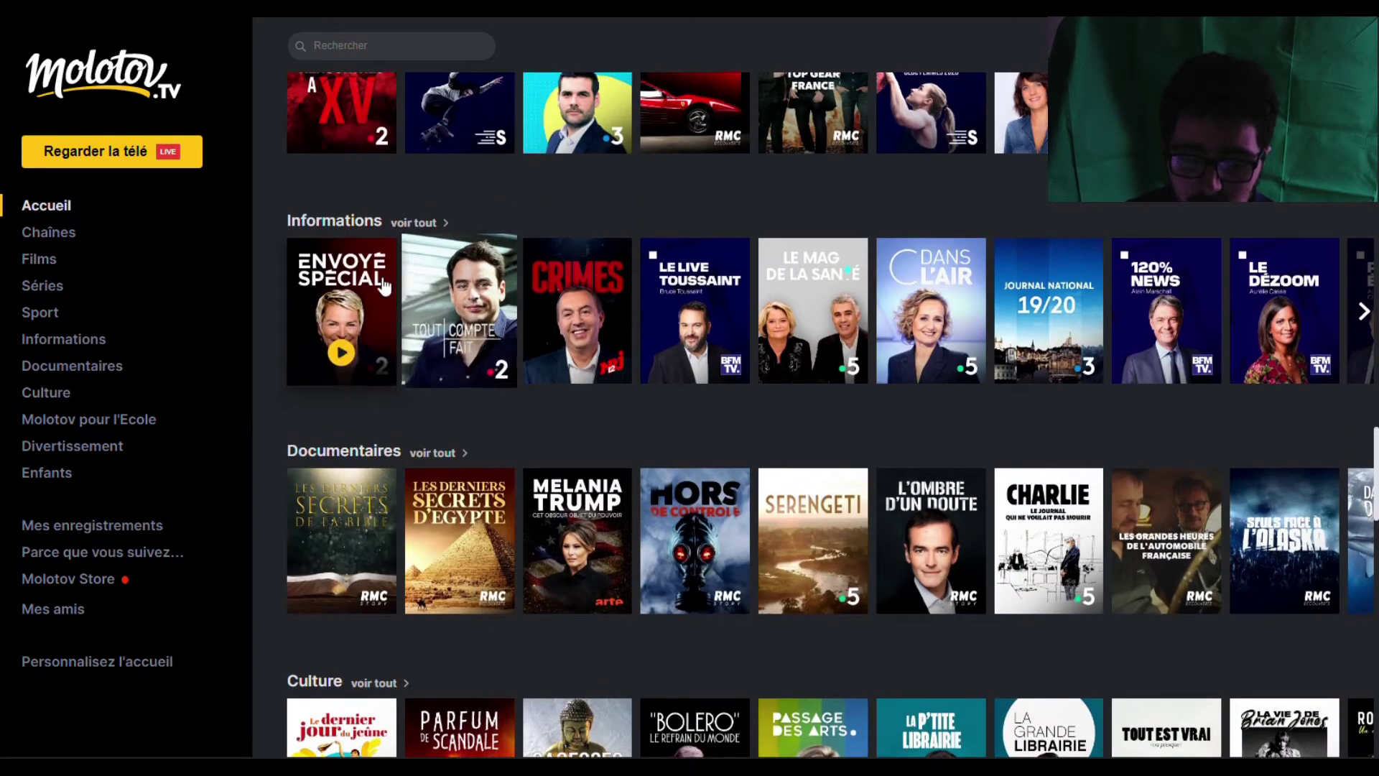
scroll(626, 301, "down", 1)
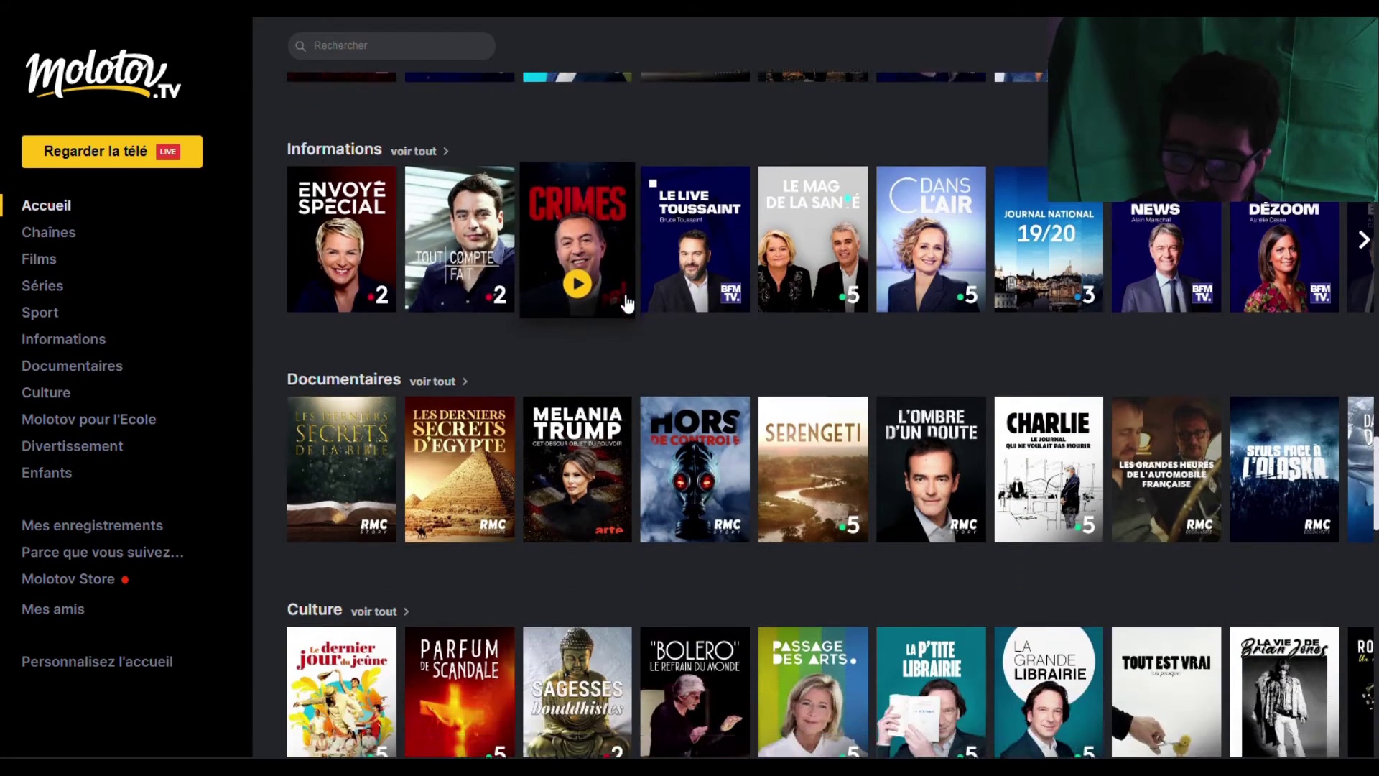
scroll(629, 302, "down", 2)
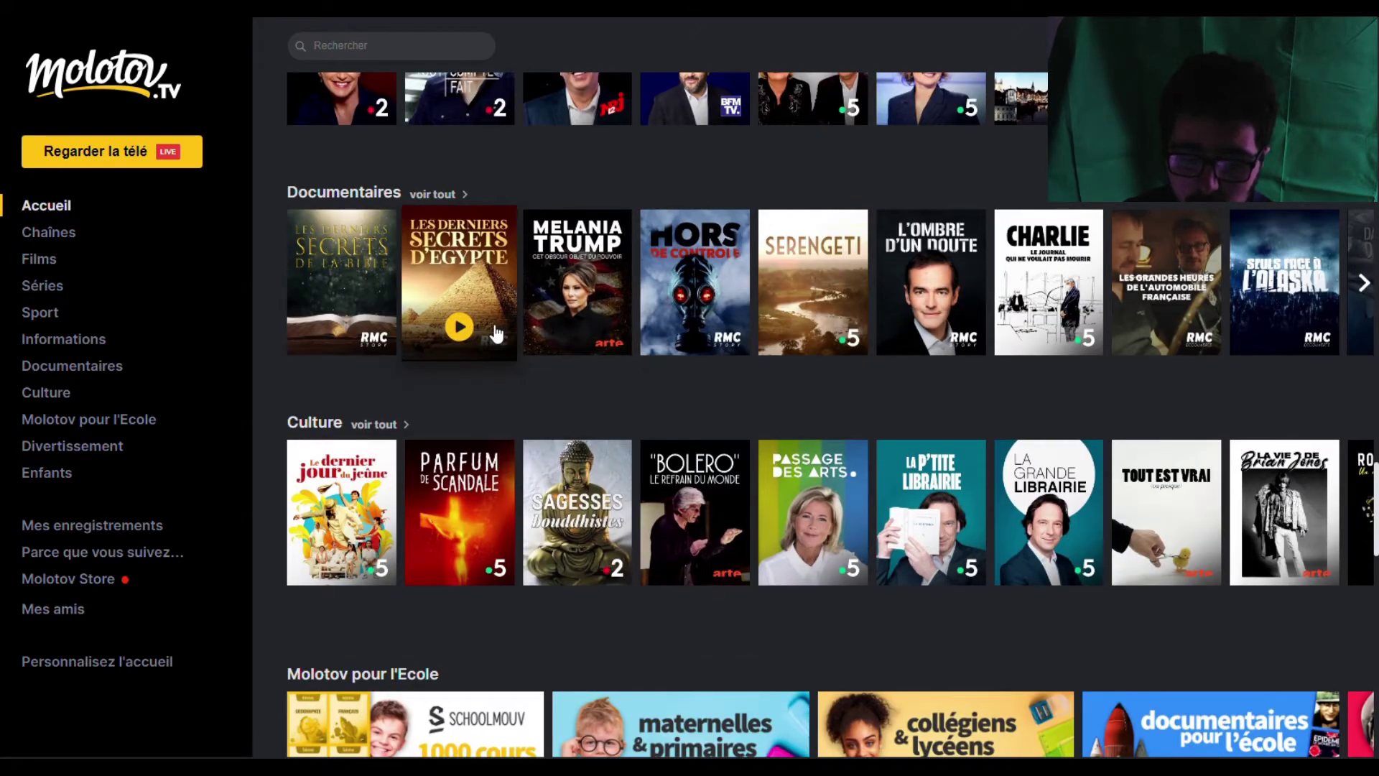
scroll(401, 226, "down", 7)
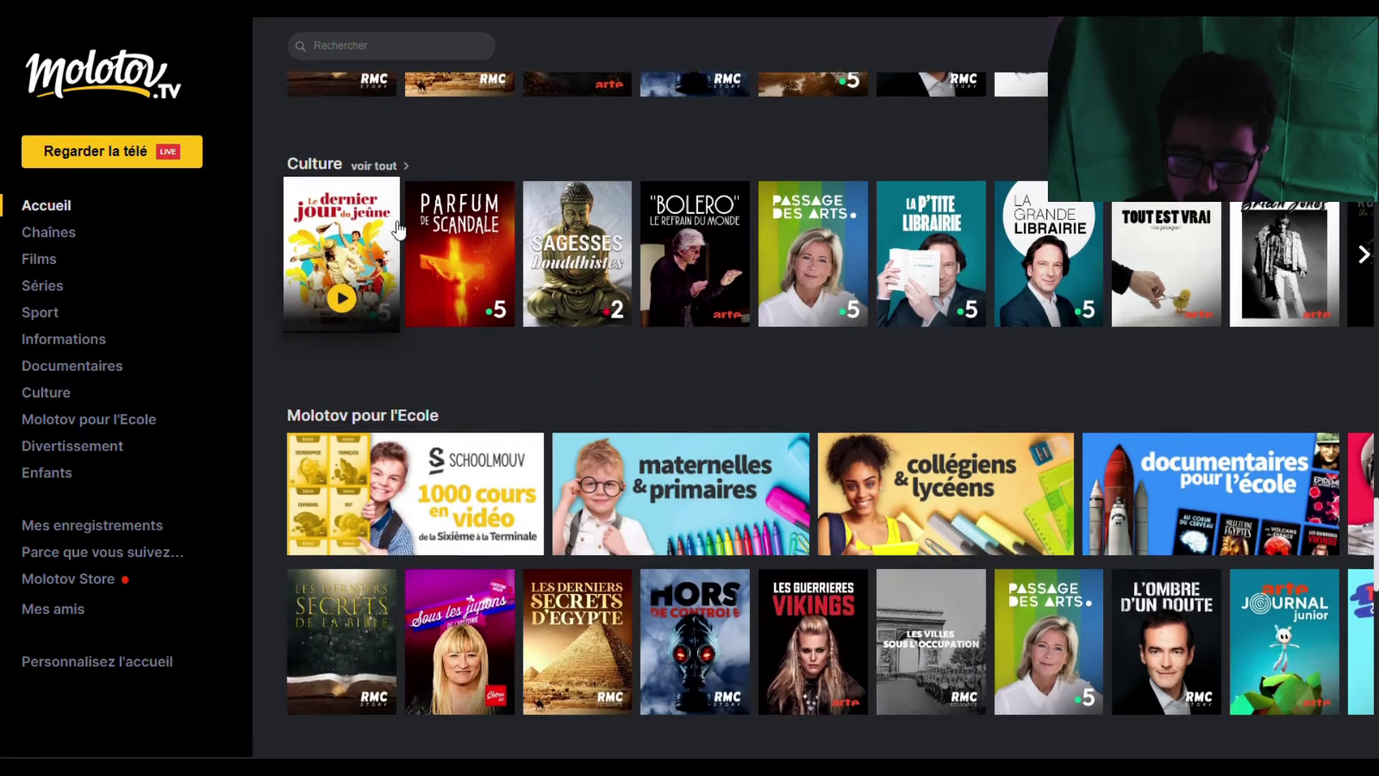
Examine the Enfants row, the friends' recommendations and the Adult Swim + Toonami offer, and look back over the Divertissement row
scroll(400, 260, "down", 5)
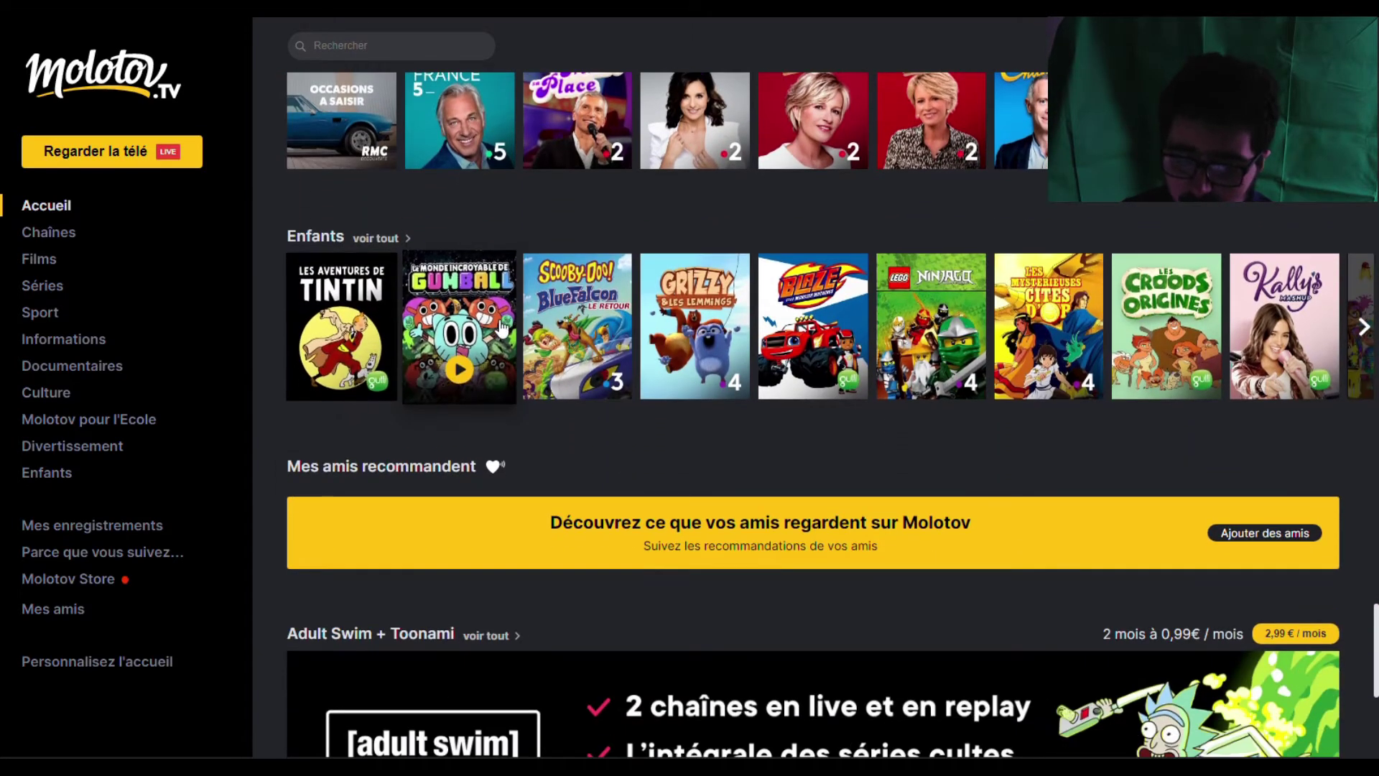
scroll(826, 327, "down", 2)
scroll(826, 321, "down", 3)
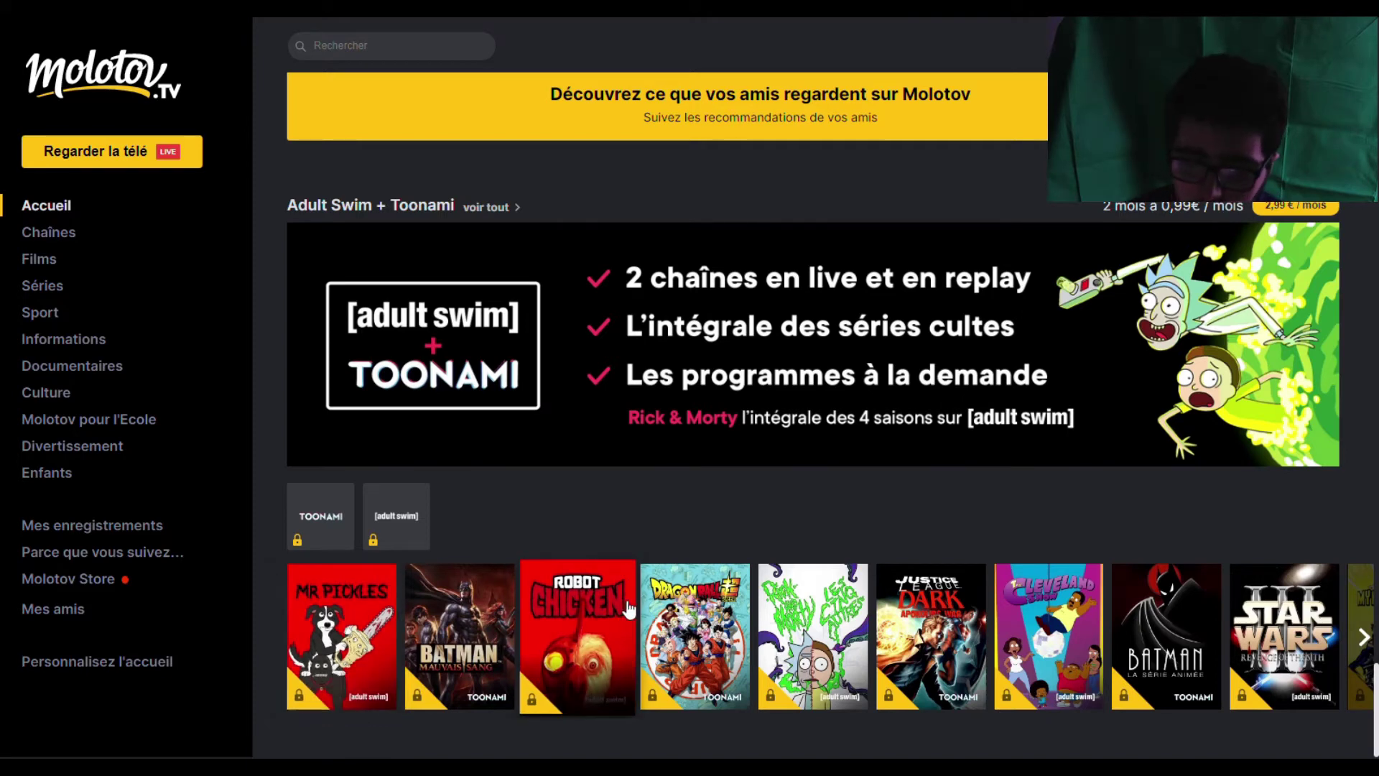
scroll(658, 583, "up", 3)
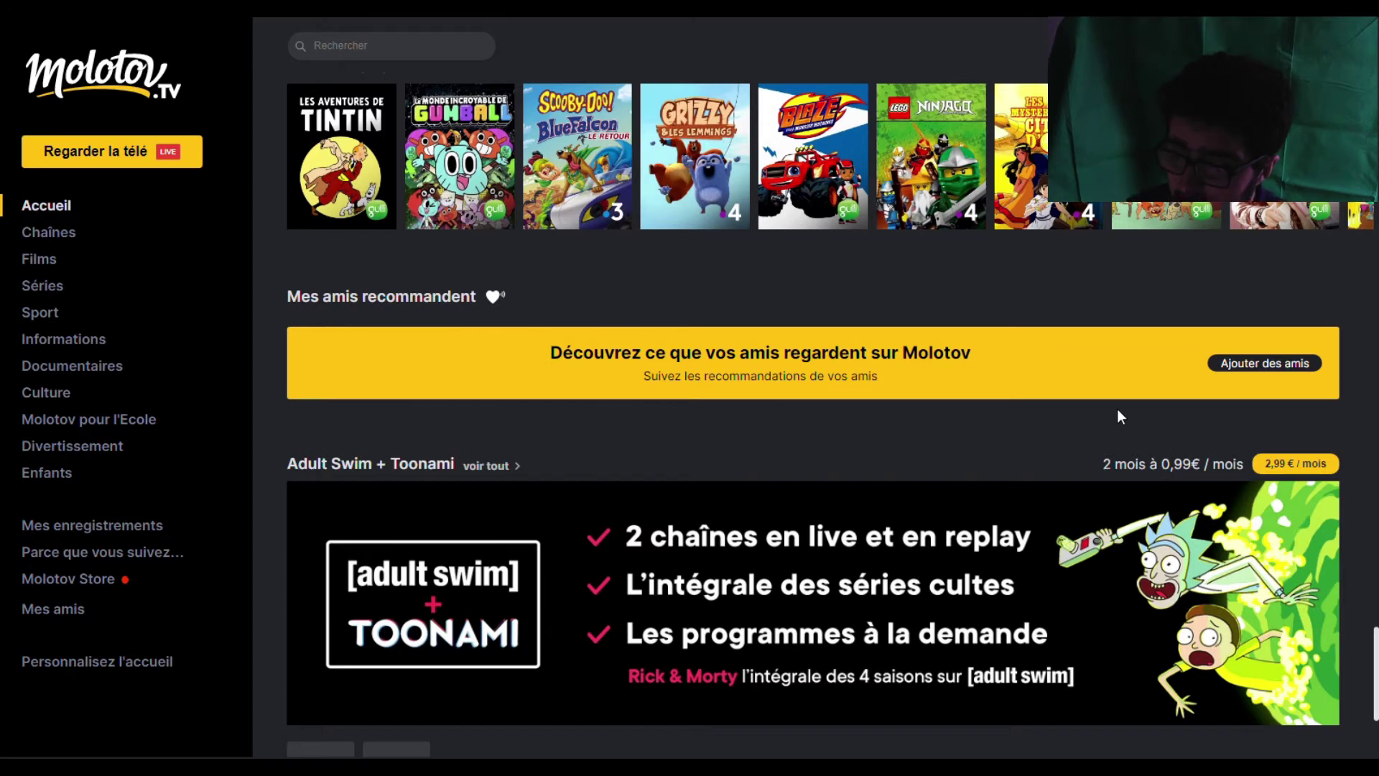
scroll(1118, 411, "up", 2)
scroll(1118, 408, "up", 2)
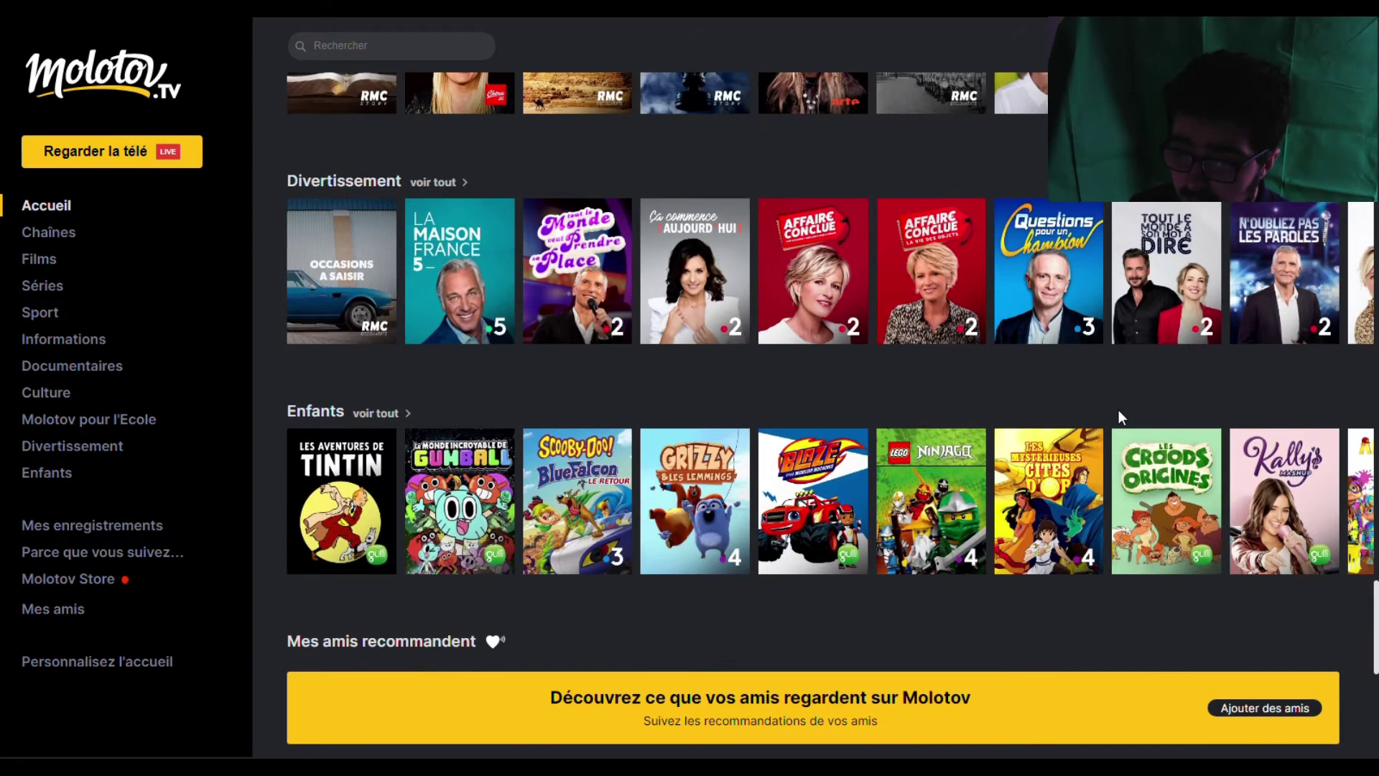
mouse_move(1041, 513)
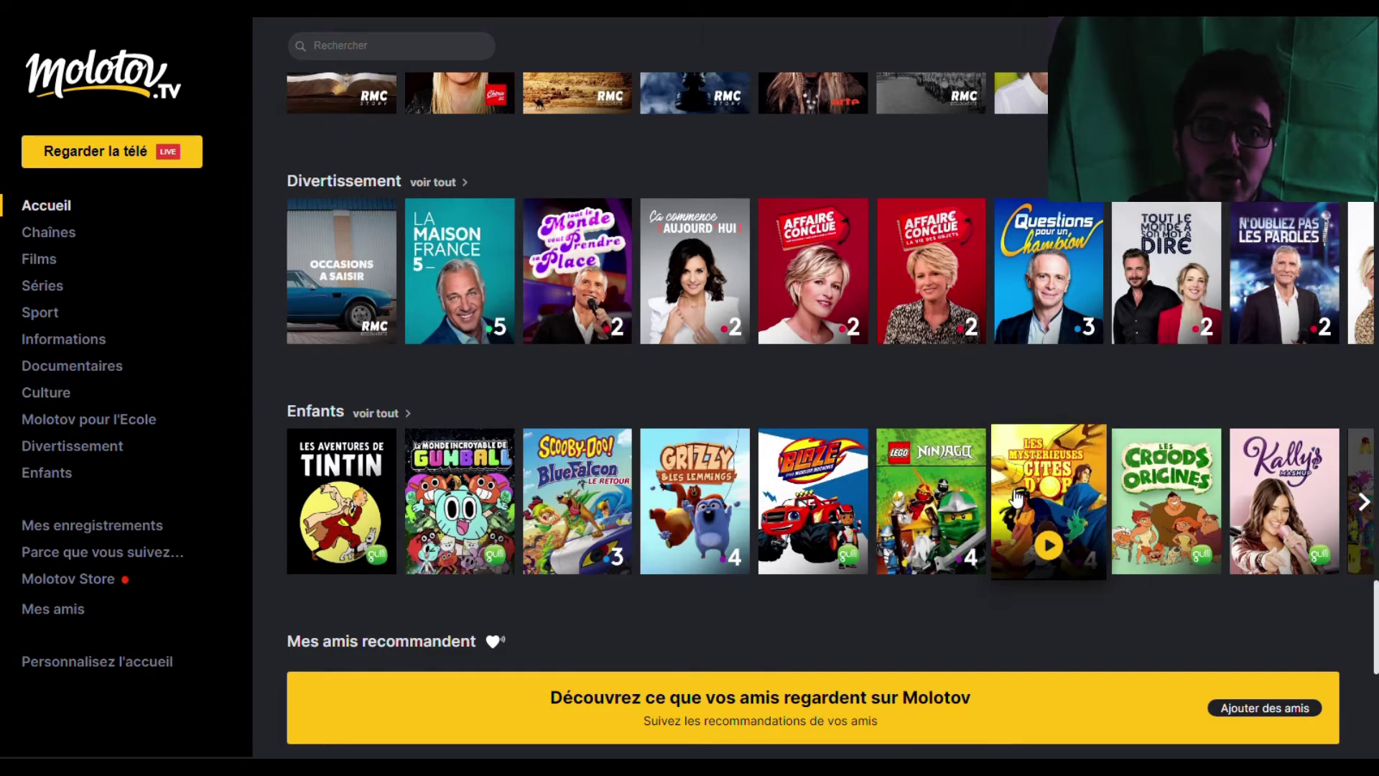
scroll(1016, 488, "up", 4)
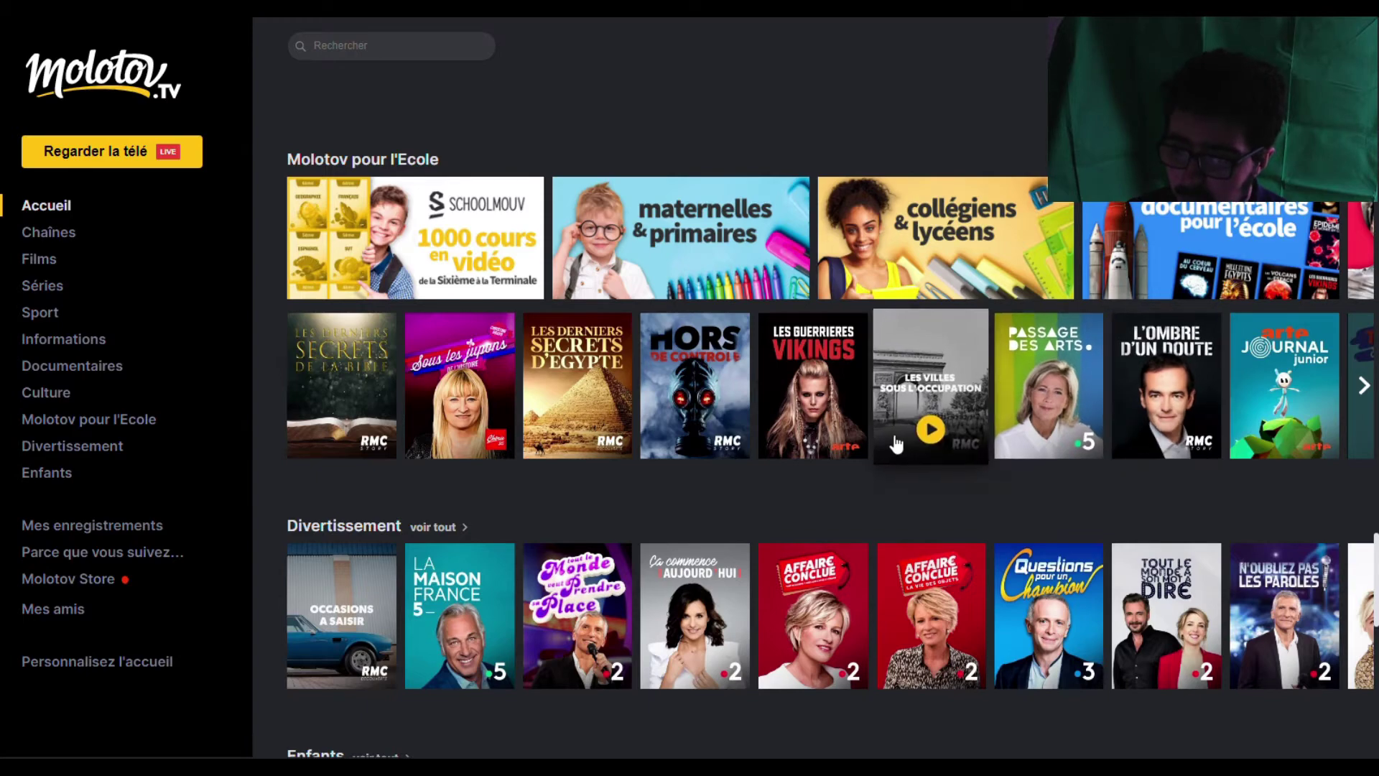
scroll(896, 442, "up", 3)
scroll(869, 438, "up", 2)
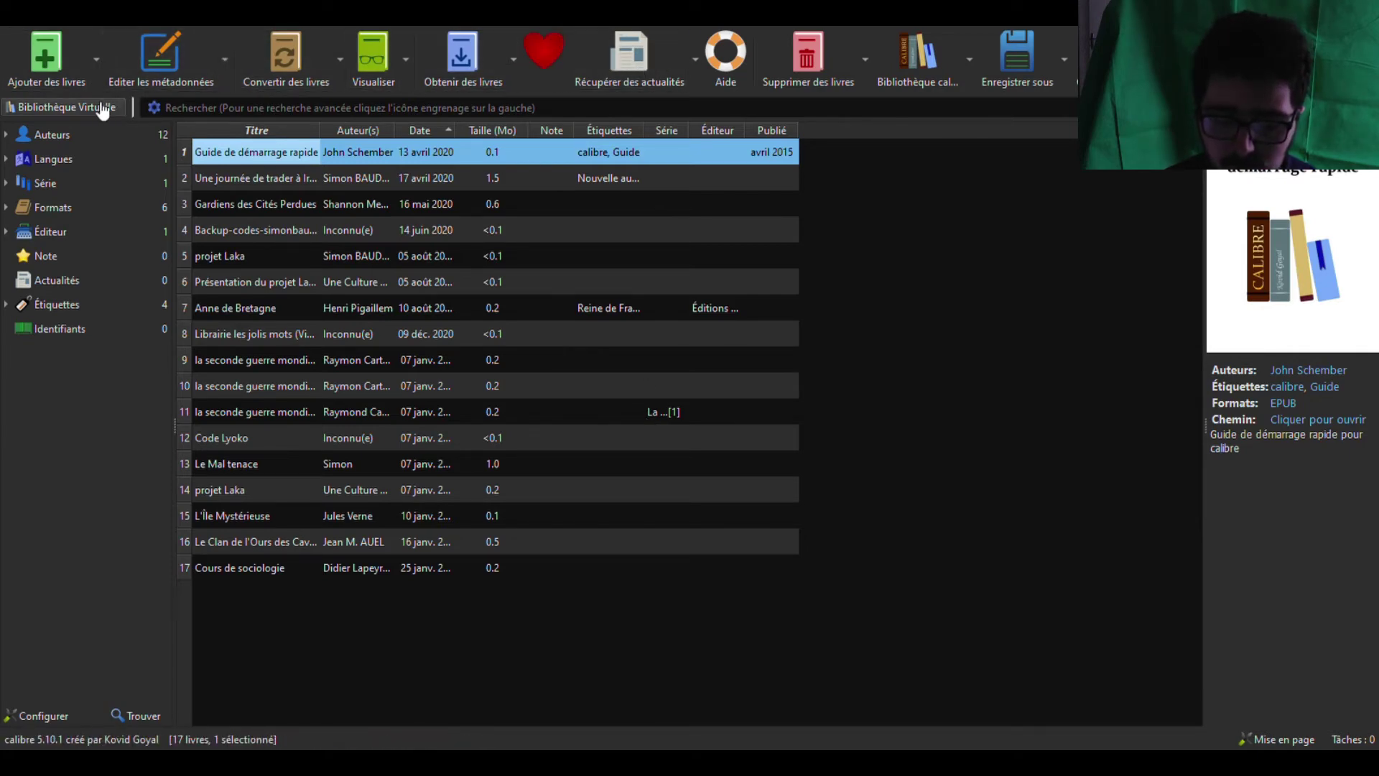
Switch to calibre, clear the selection in the book list and quit the library
left_click(70, 75)
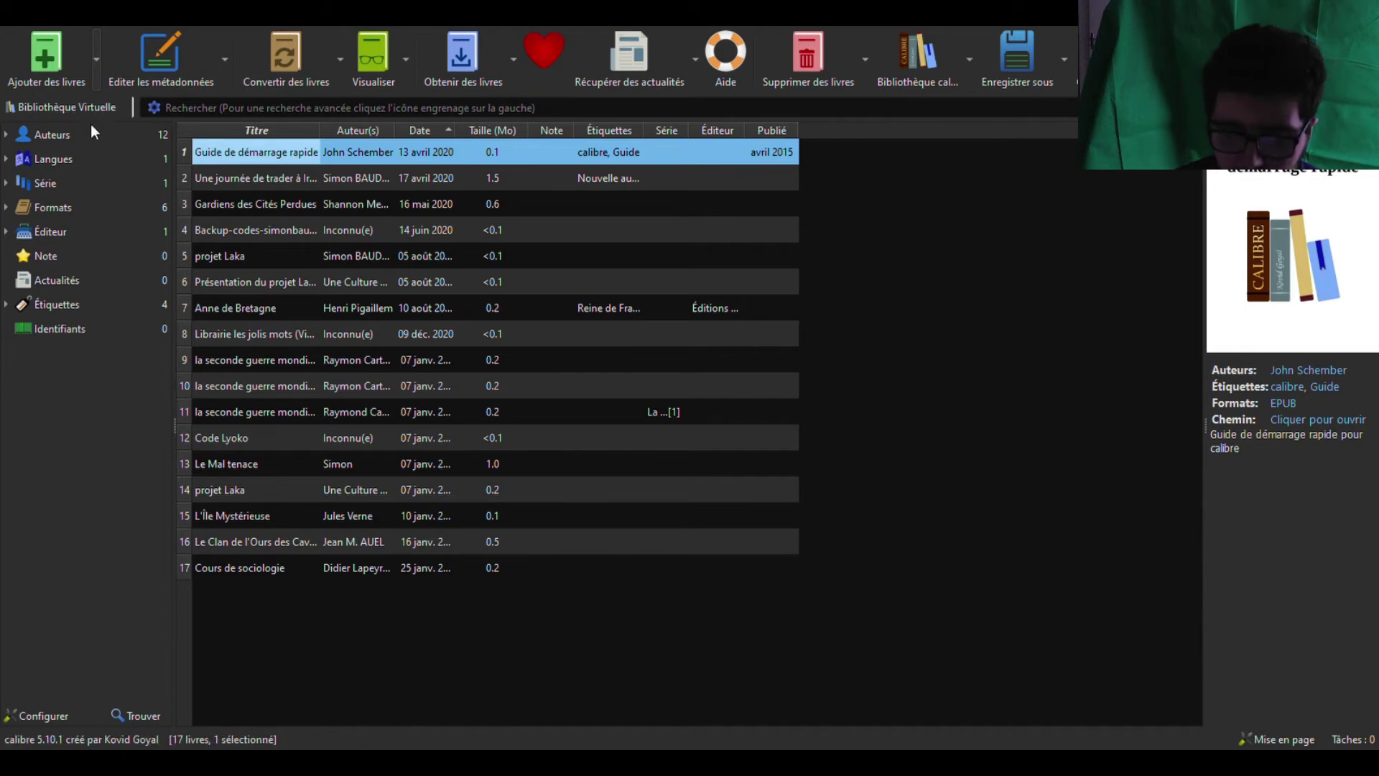
left_click(875, 129)
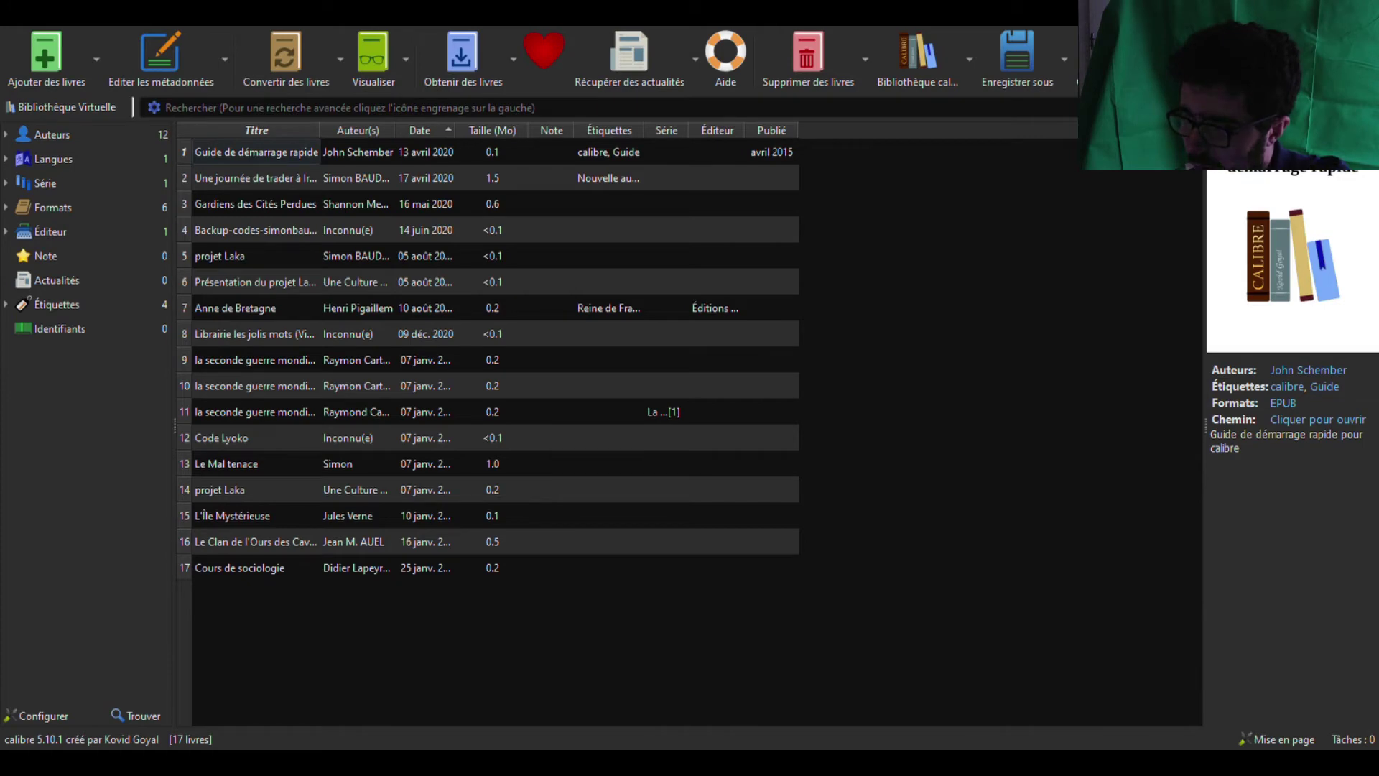
key("ctrl+q")
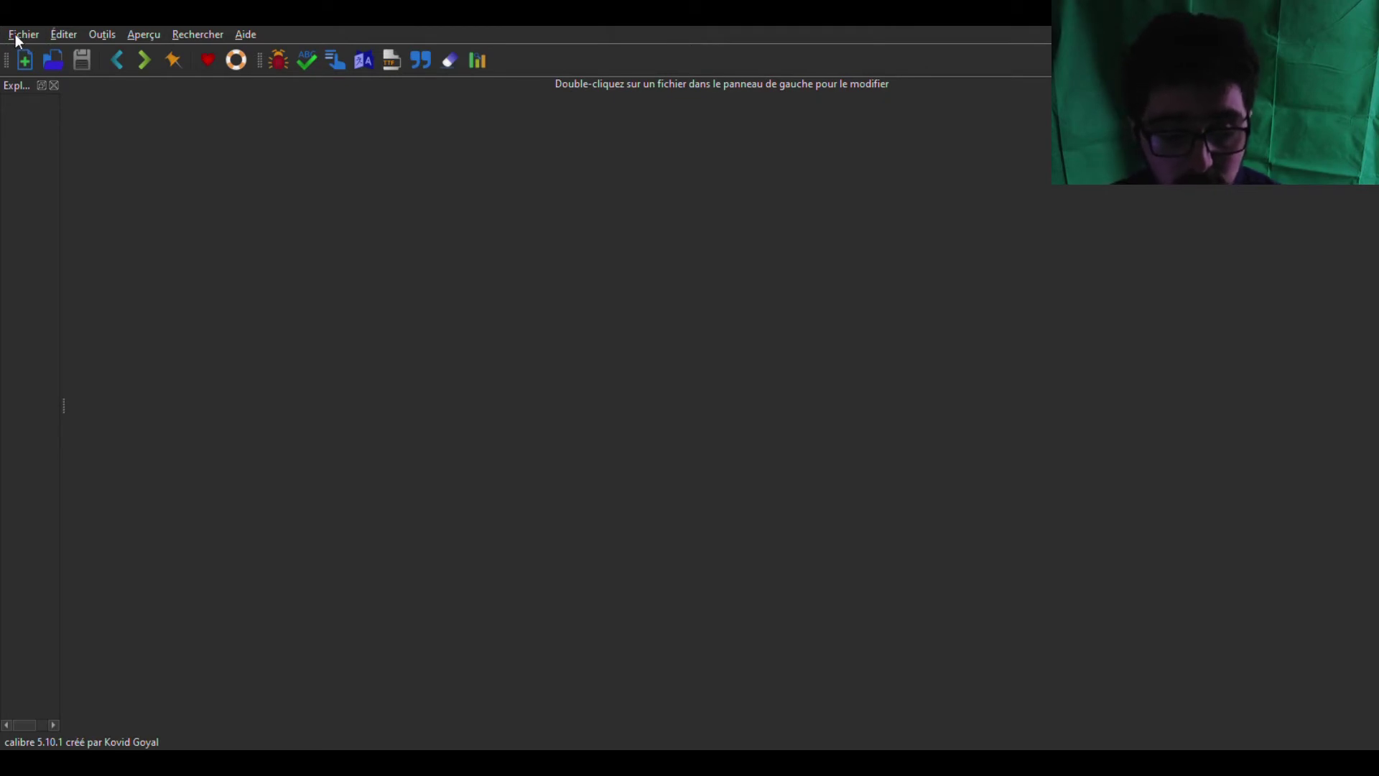
Create a new book titled montcuq in the calibre e-book editor and open its start.xhtml file
left_click(37, 109)
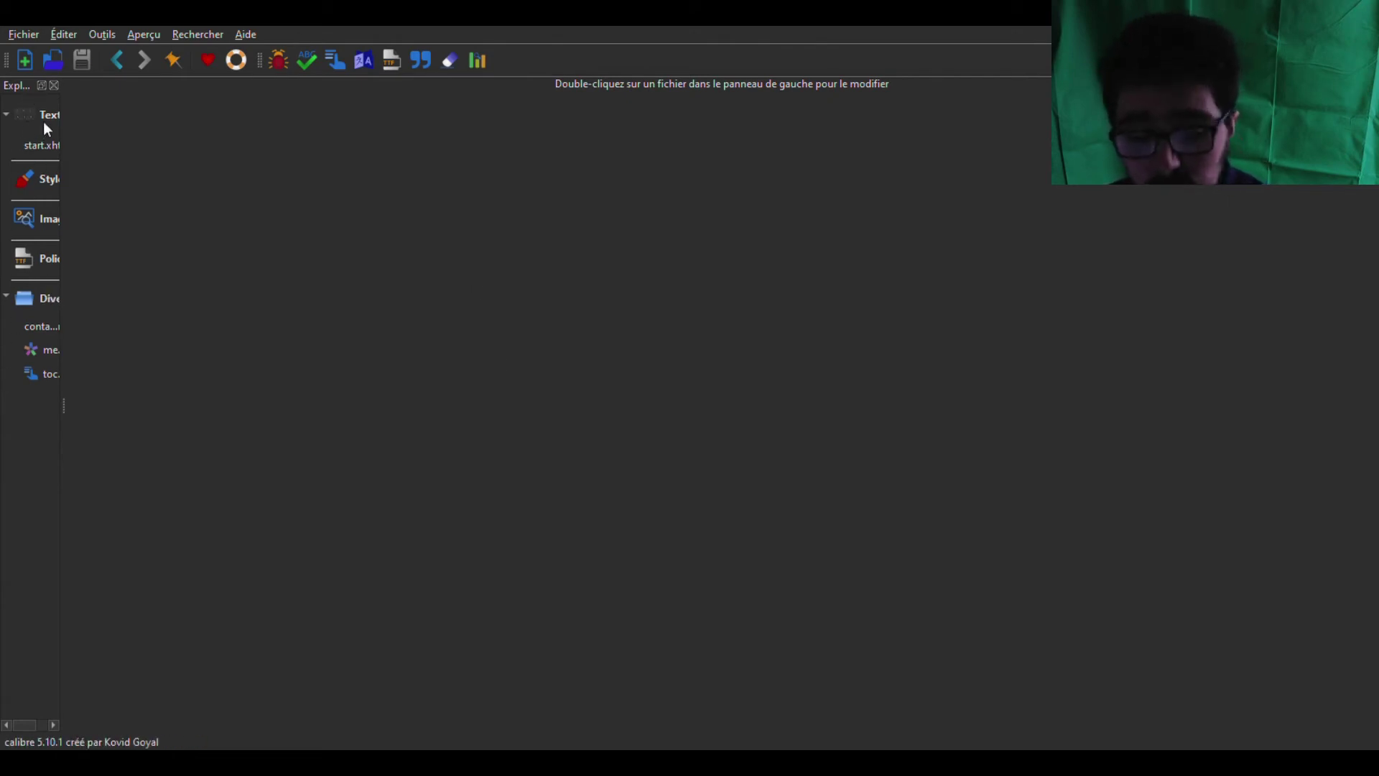
double_click(32, 153)
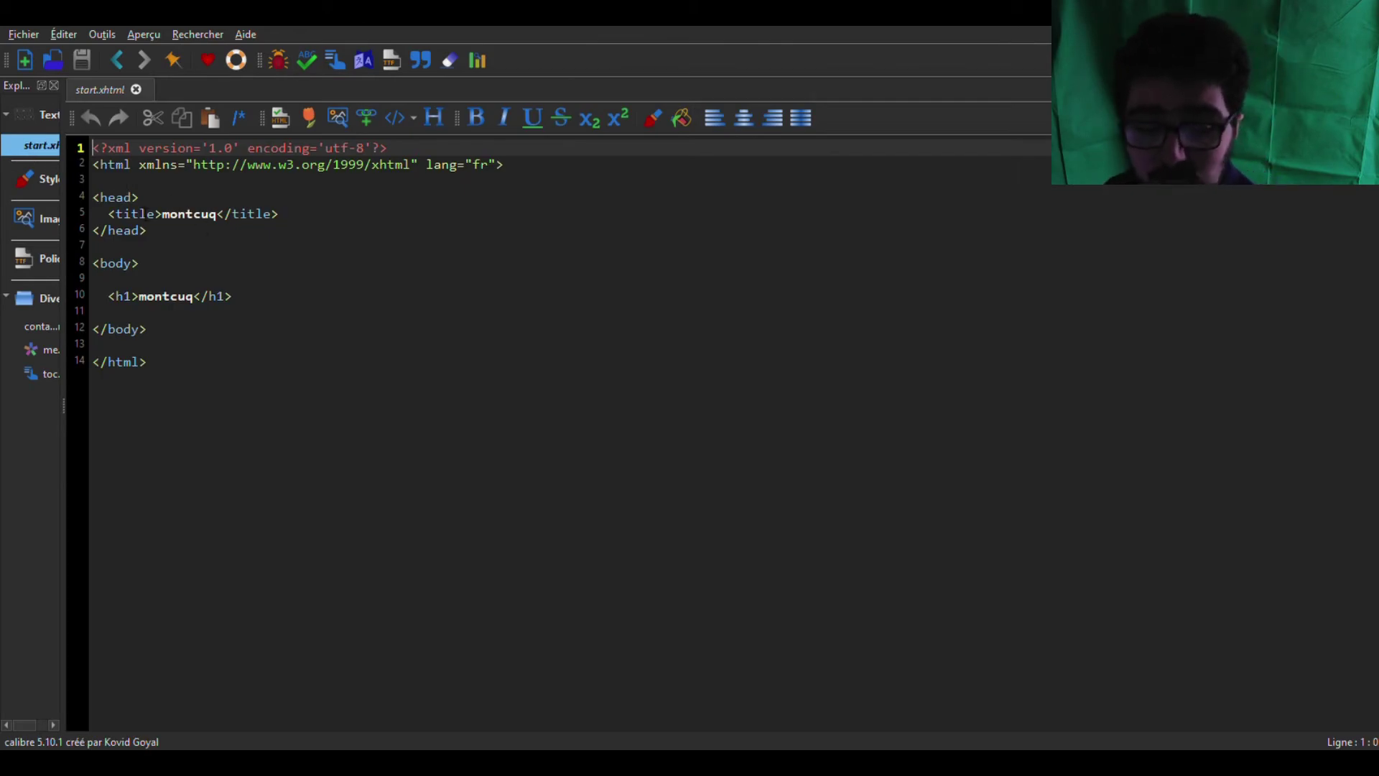
Delete the line breaks between the opening html tag and the opening head tag so both share one line
left_click(169, 185)
key("BackSpace")
key("Delete")
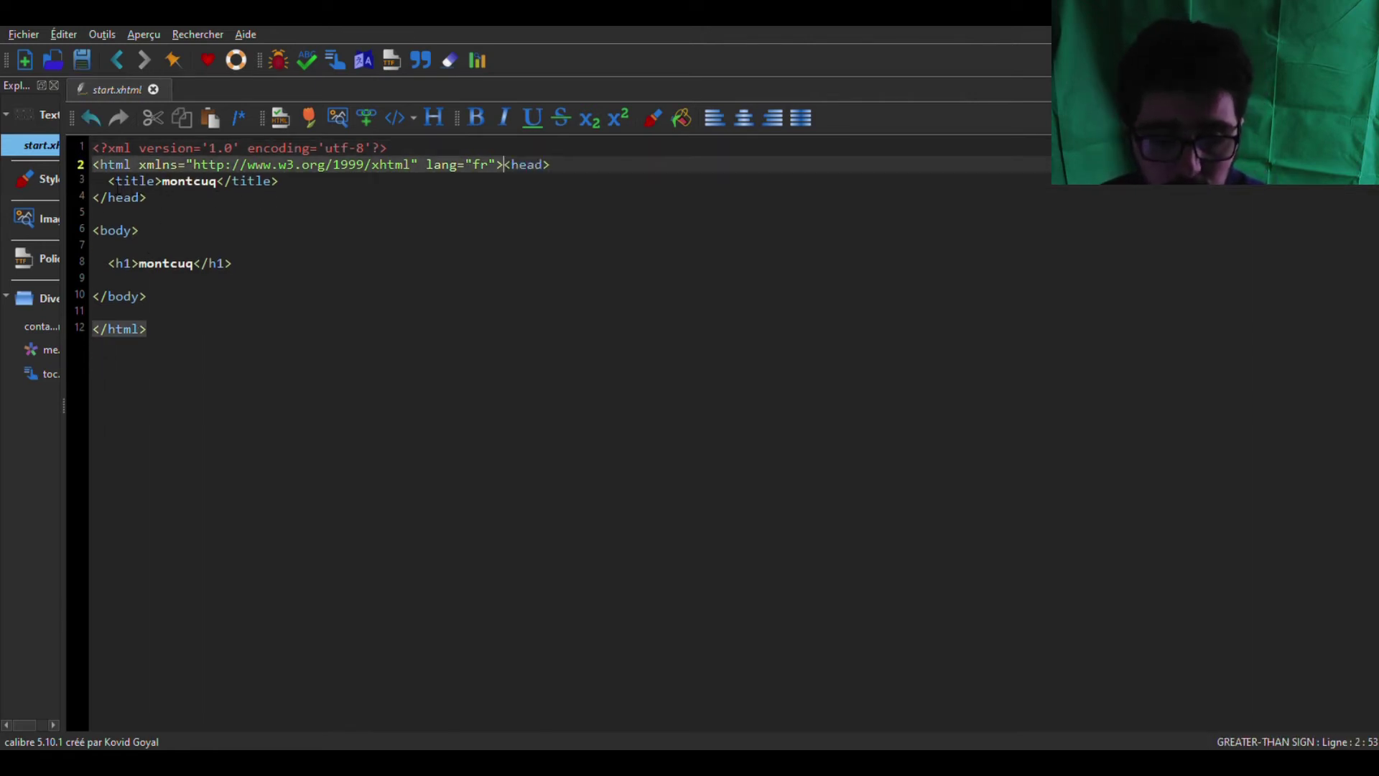
left_click(109, 183)
key("Delete")
key("Delete")
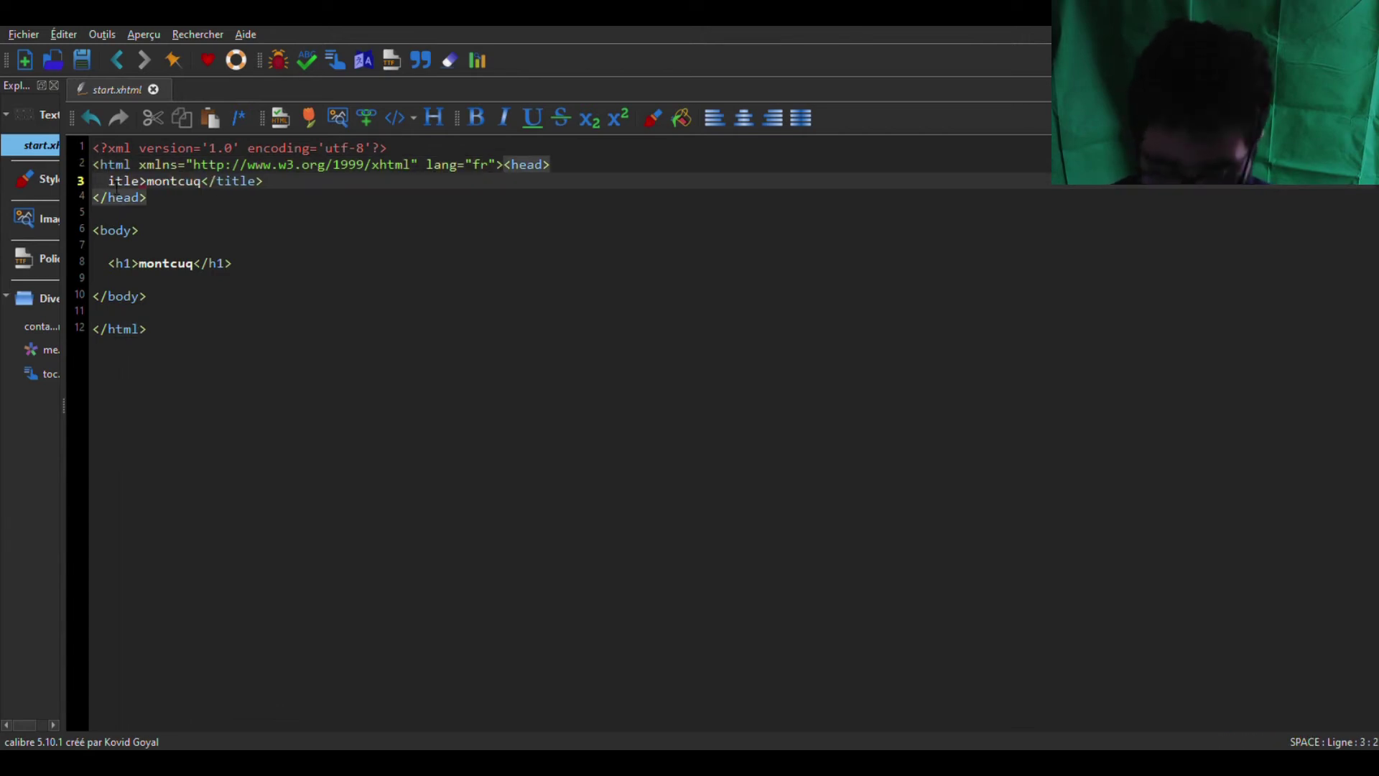
type("<t")
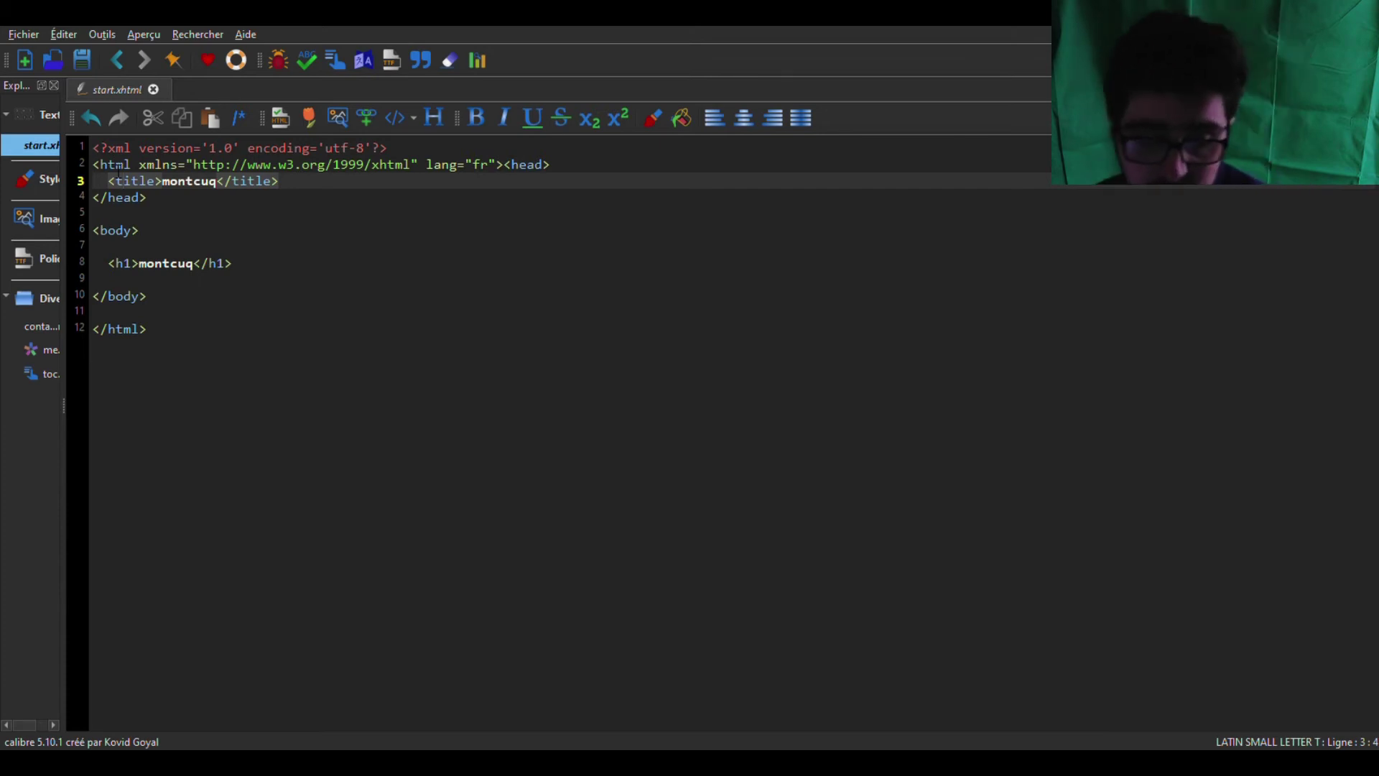
Write "j'écris tout et n'importe quoi.<br>" on the empty line below the h1 heading and start a new line
left_click(103, 270)
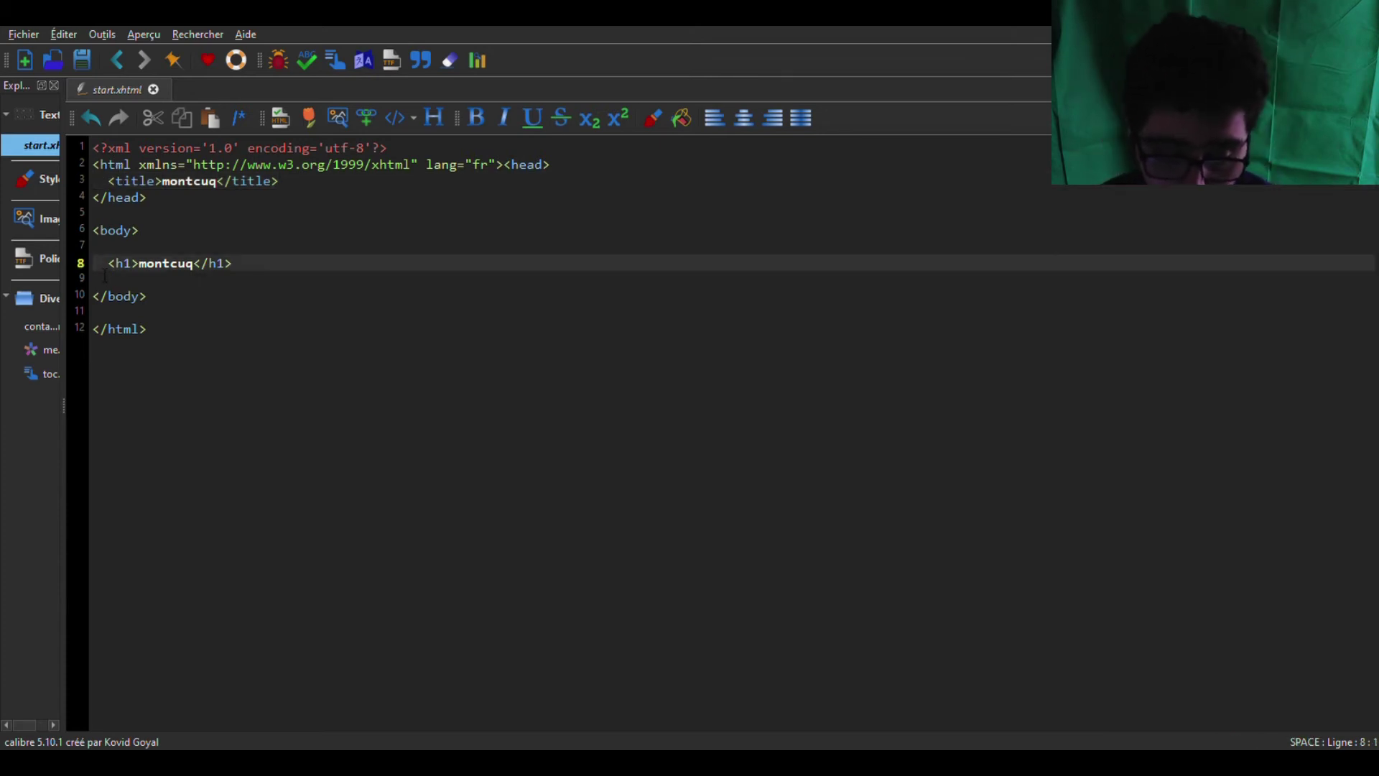
left_click(88, 281)
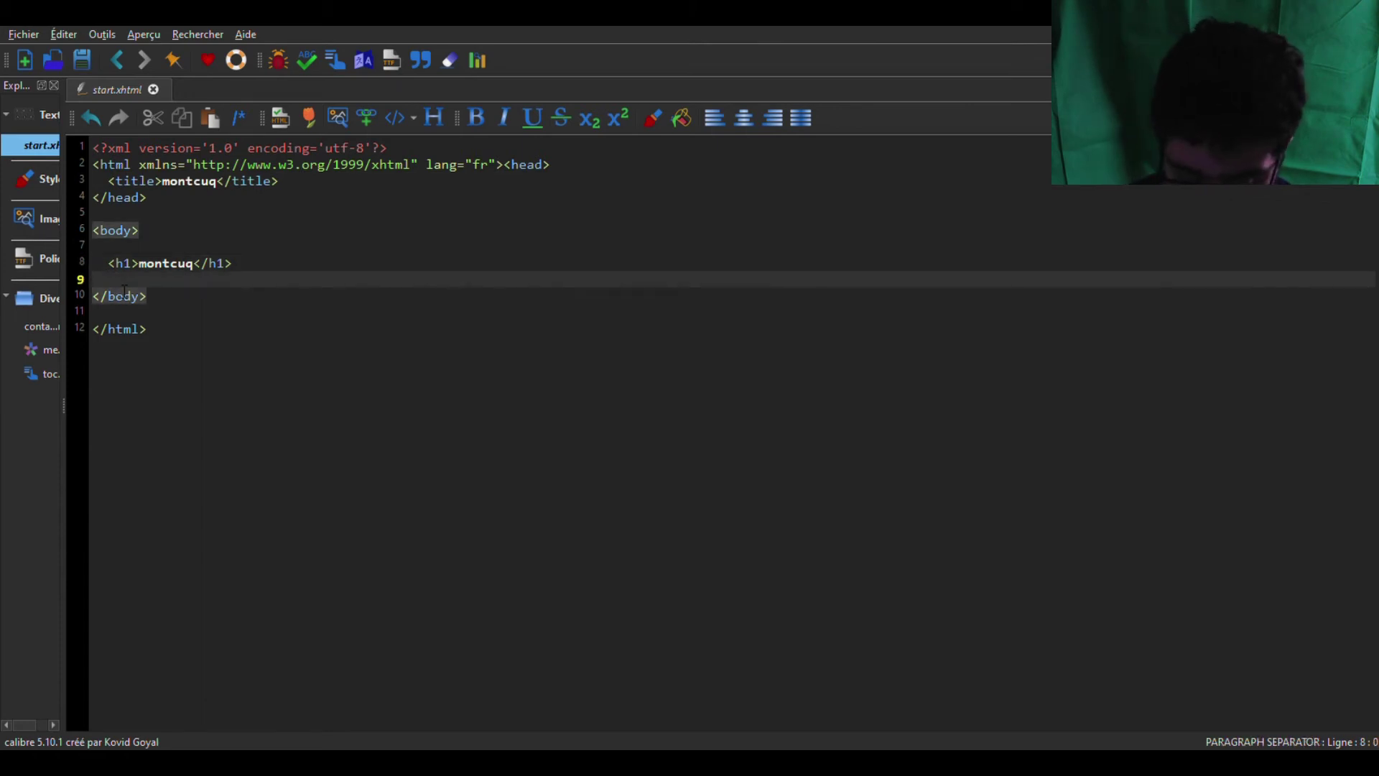
type("j'écris ")
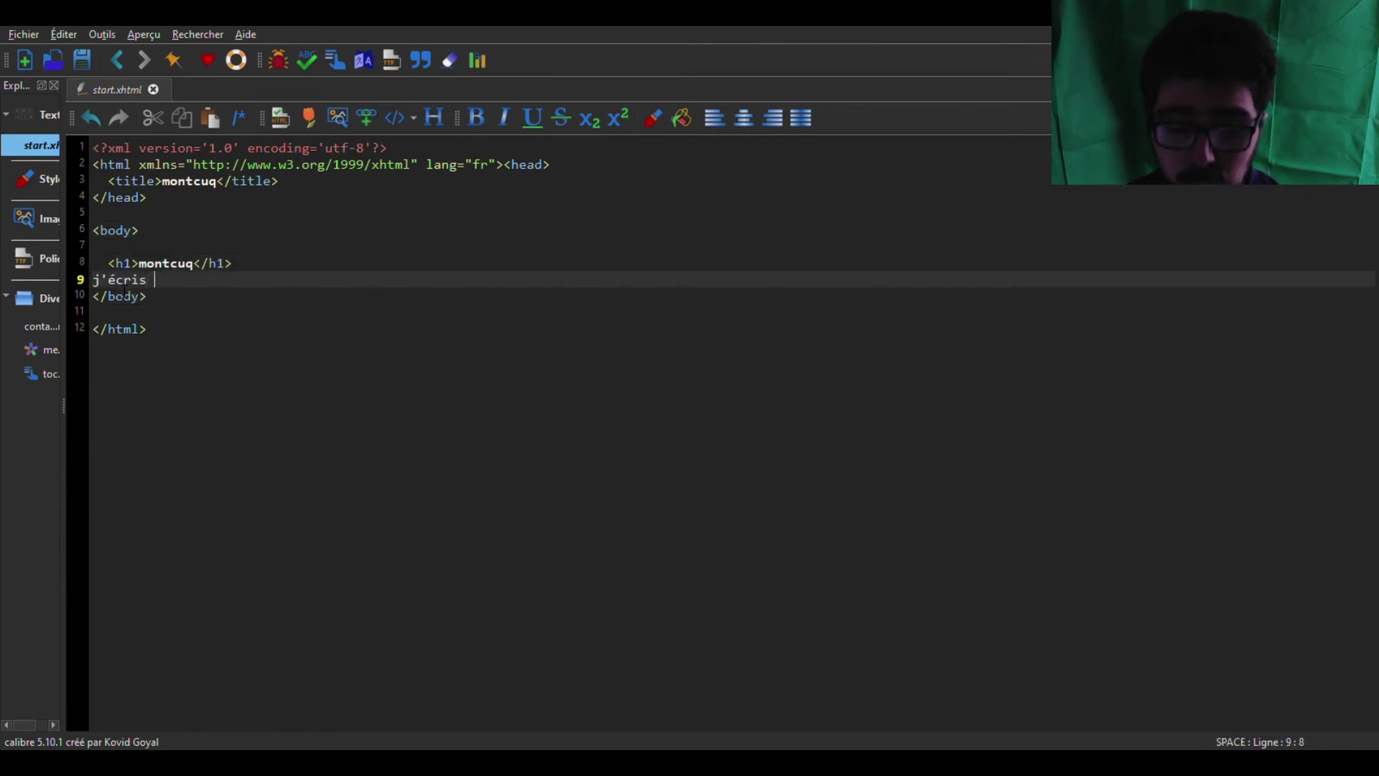
type("tout et n'im")
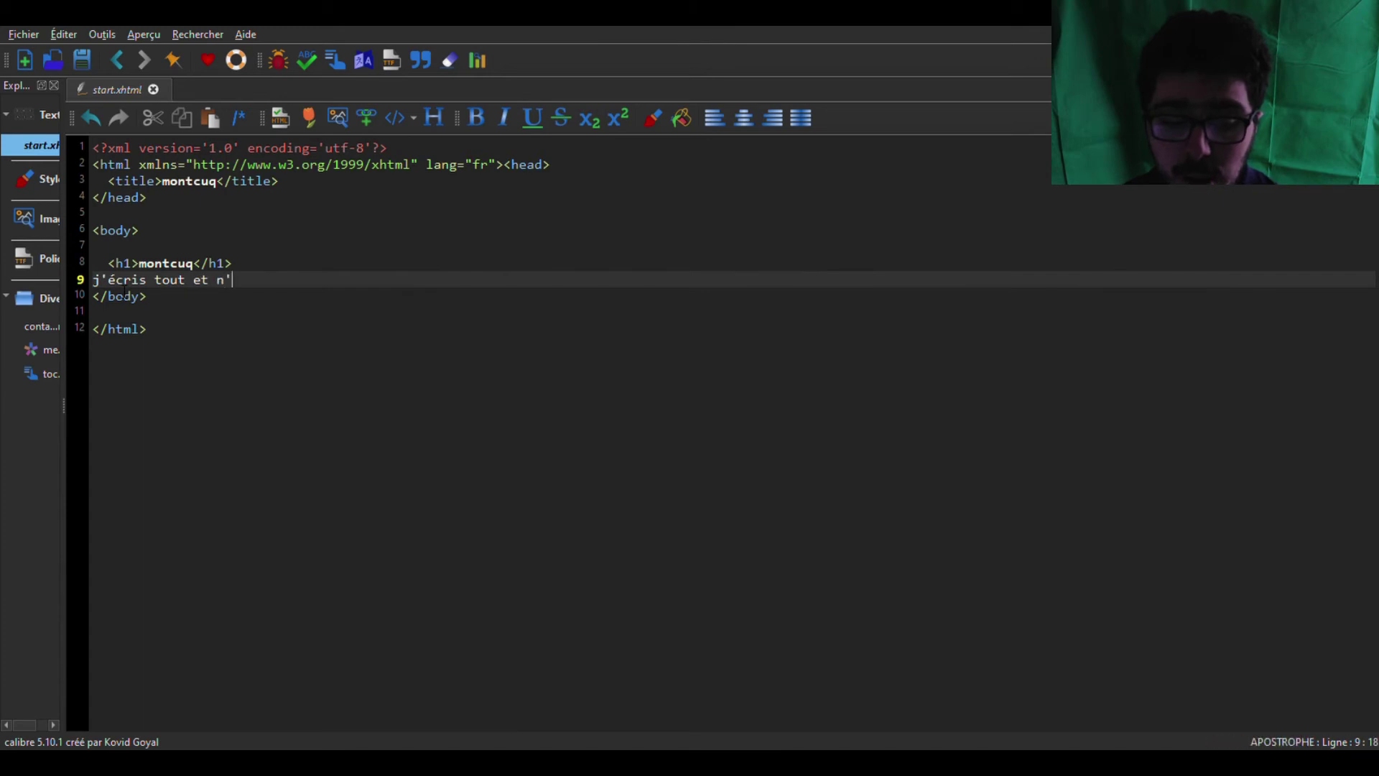
type("po")
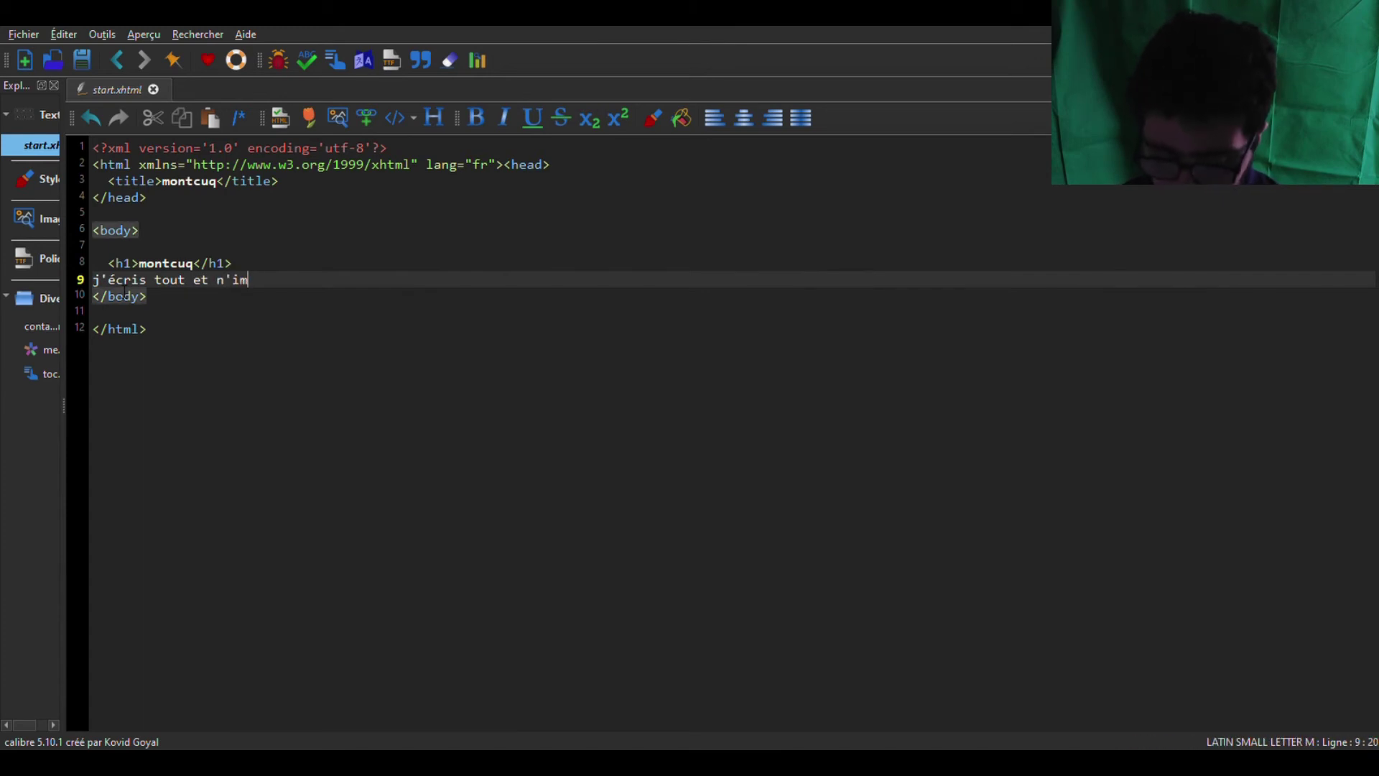
type("rte quoi")
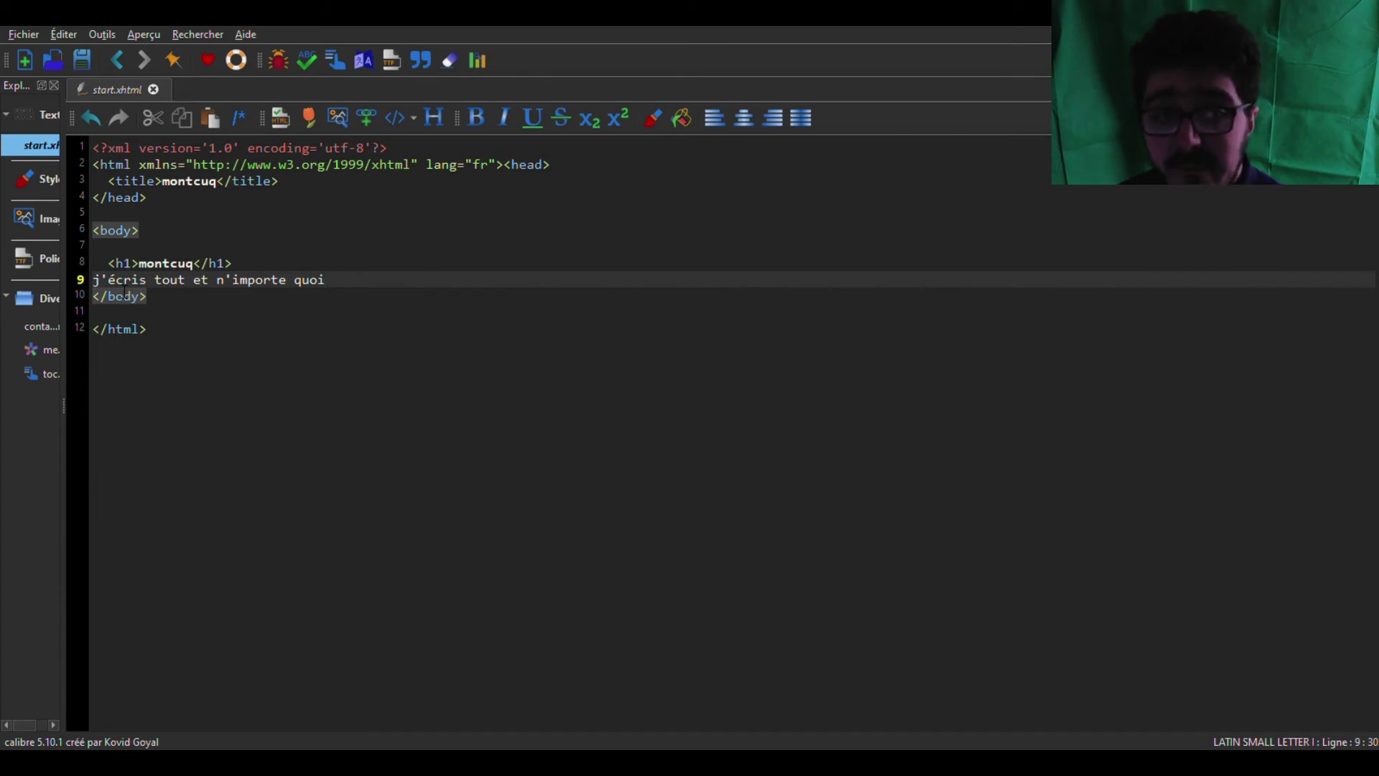
type(".")
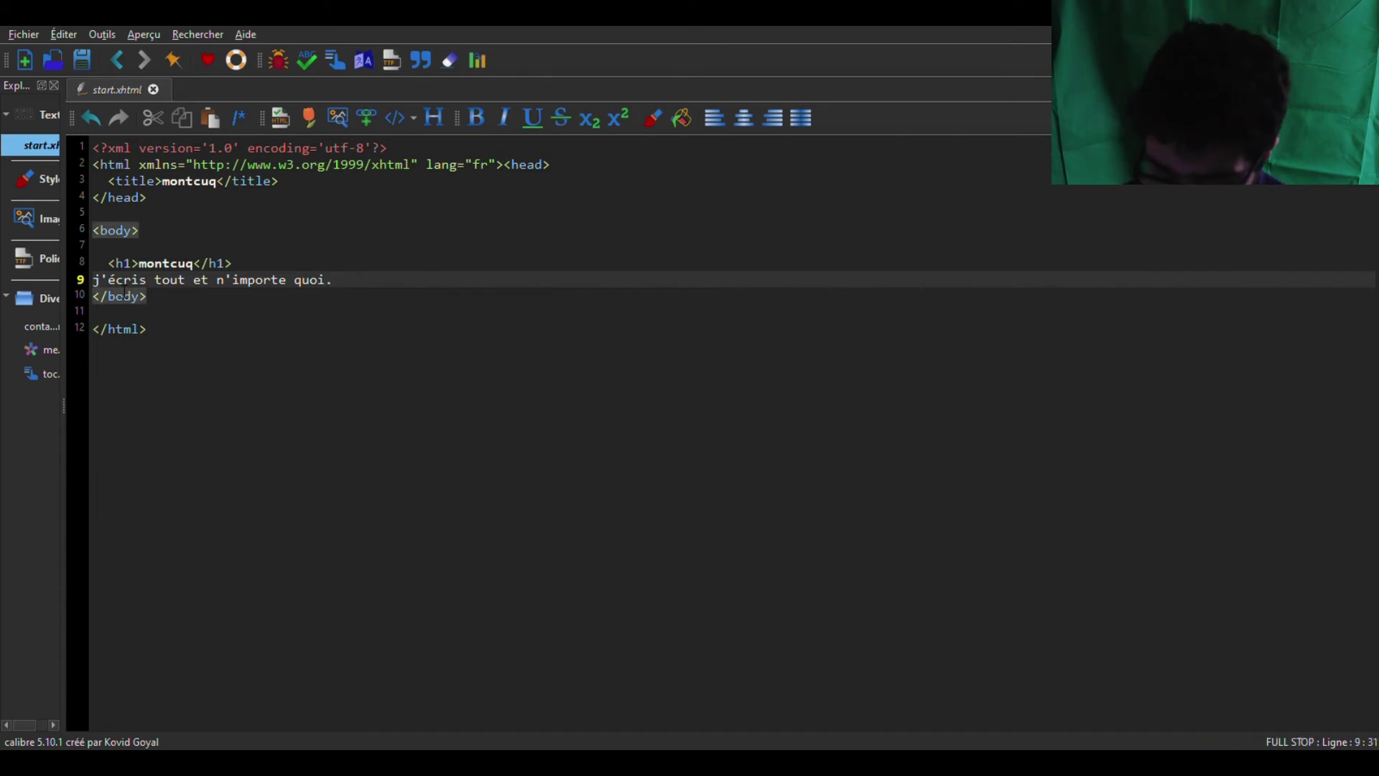
type("<b")
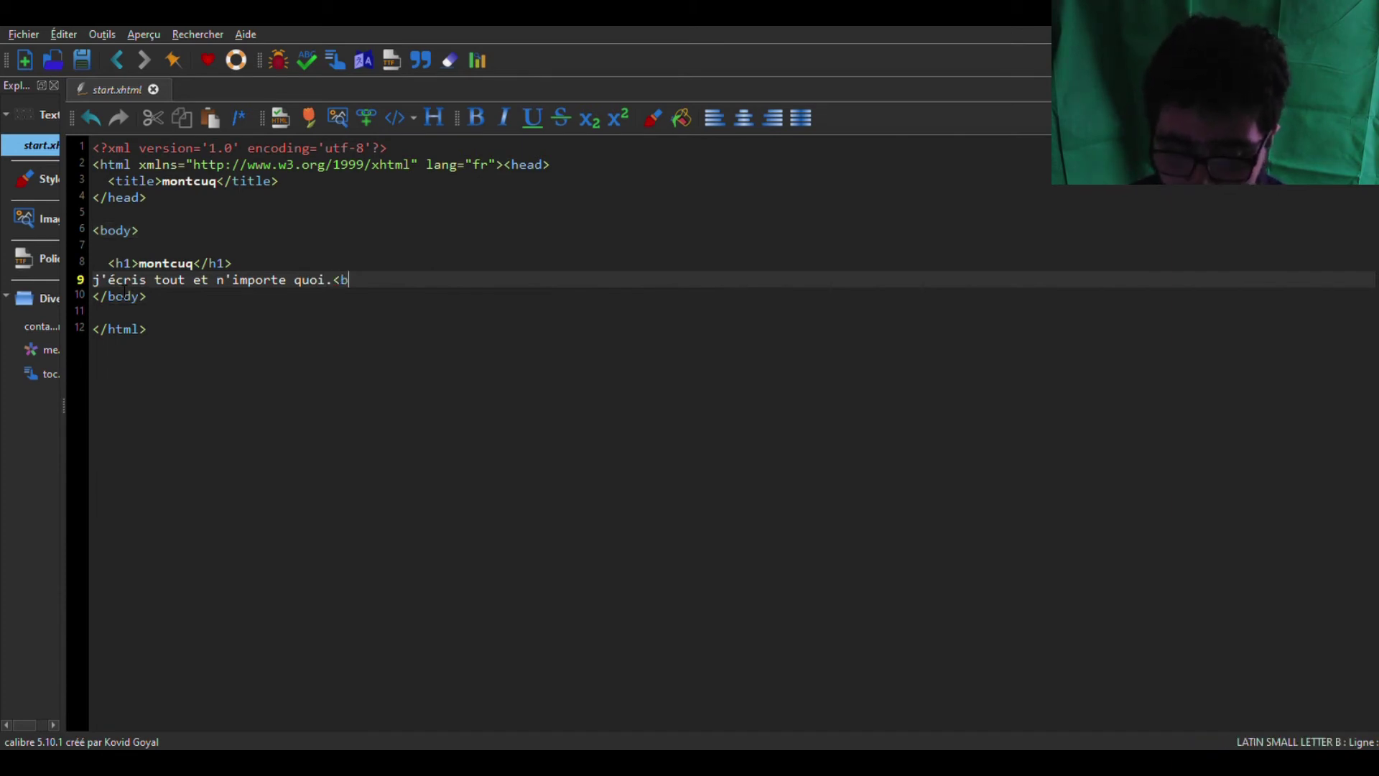
type("r>")
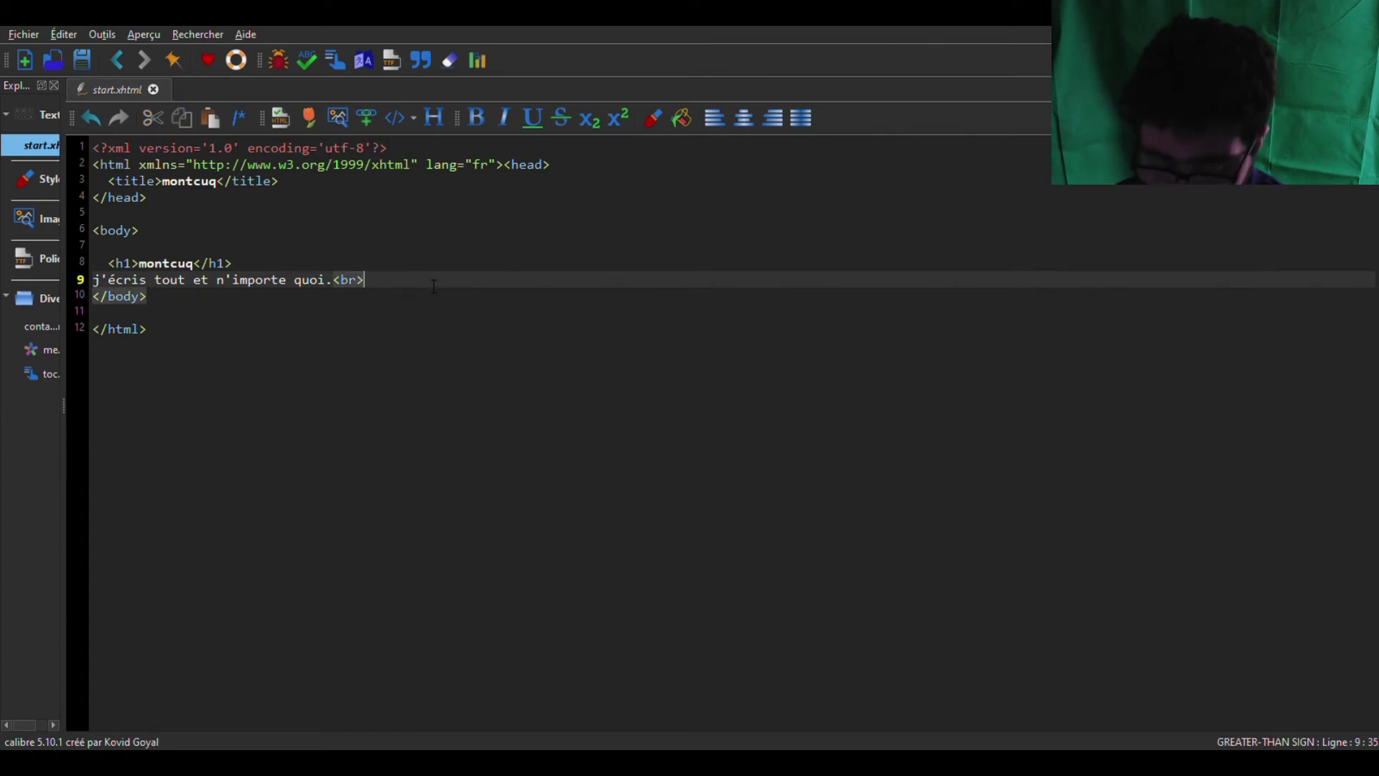
key("Return")
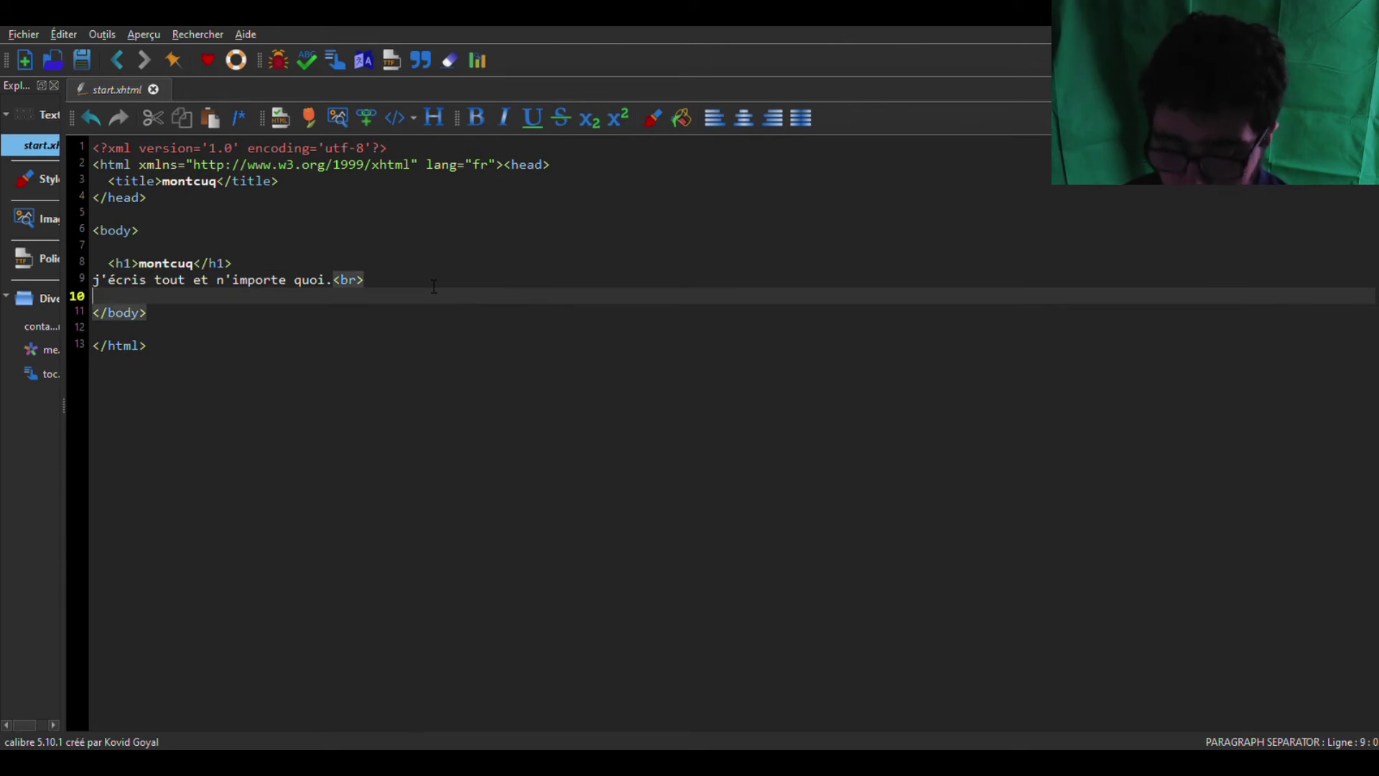
Add "de nouveau je fais n'importe quoi.<br>" as the second body line and start another line
type("de nouveau ")
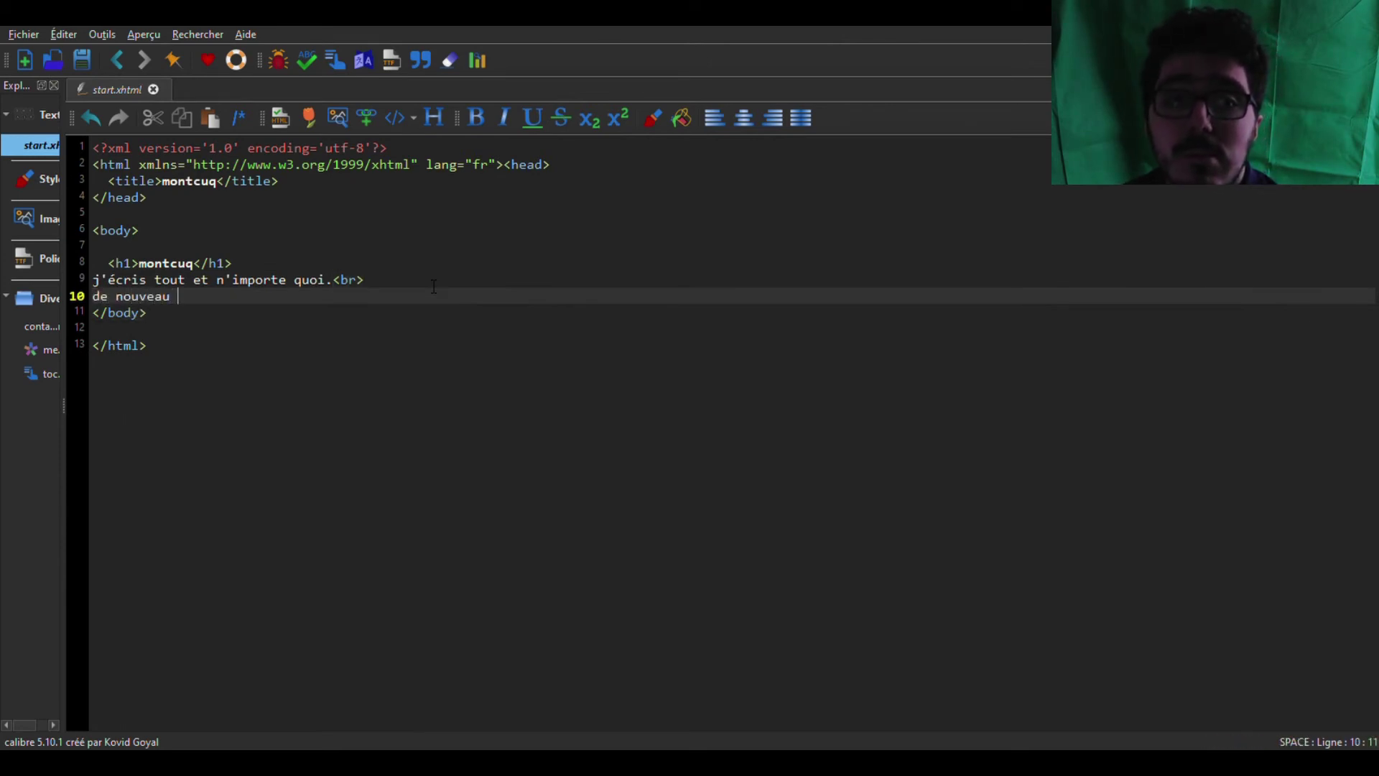
type("je fais n'")
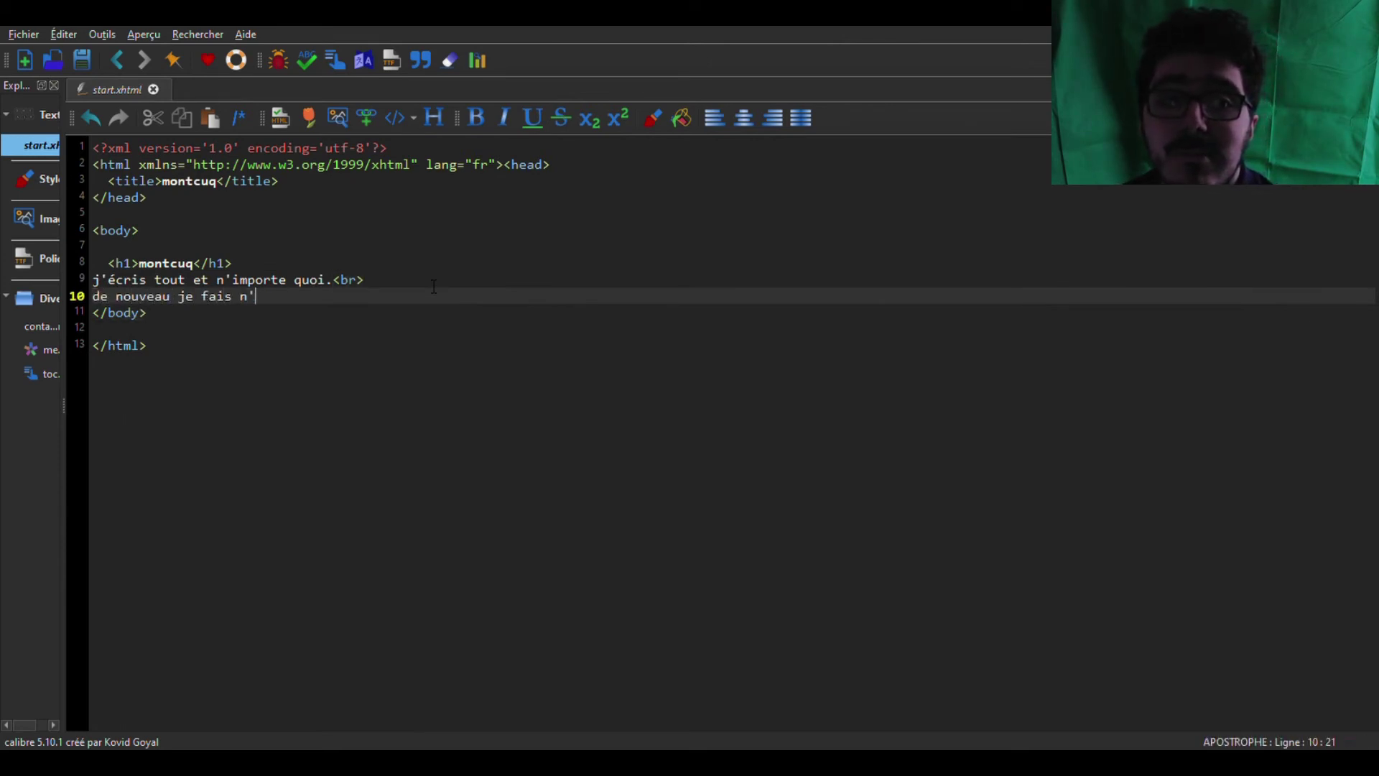
type("impo")
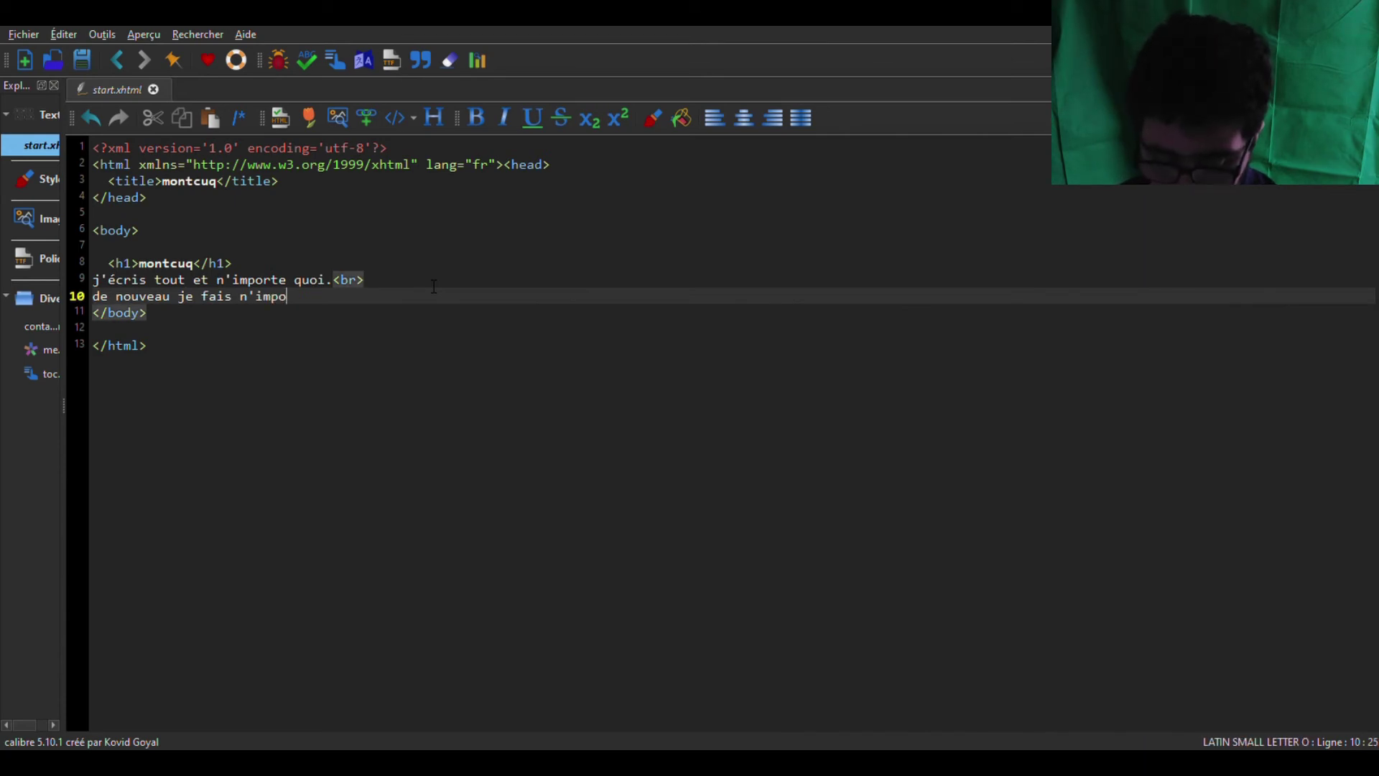
type("rte quoi")
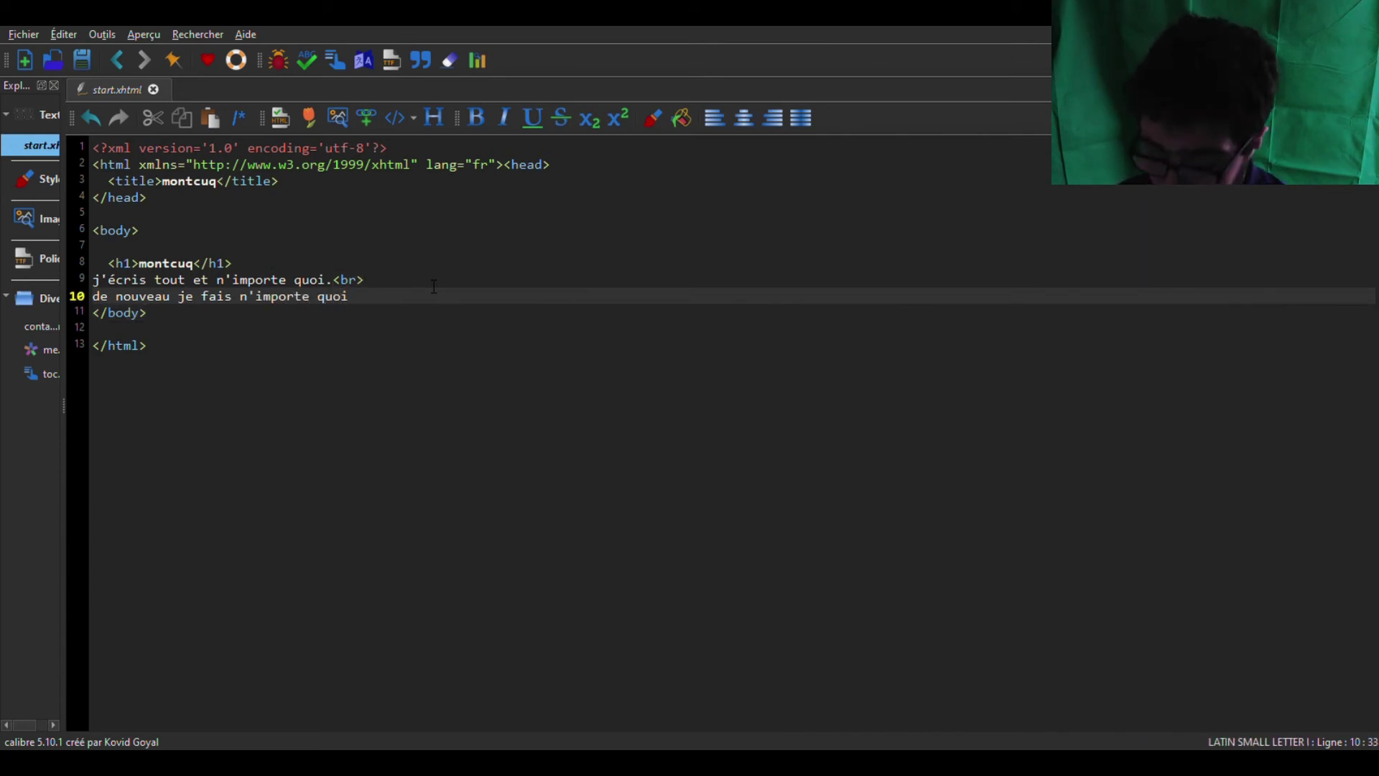
type(".<")
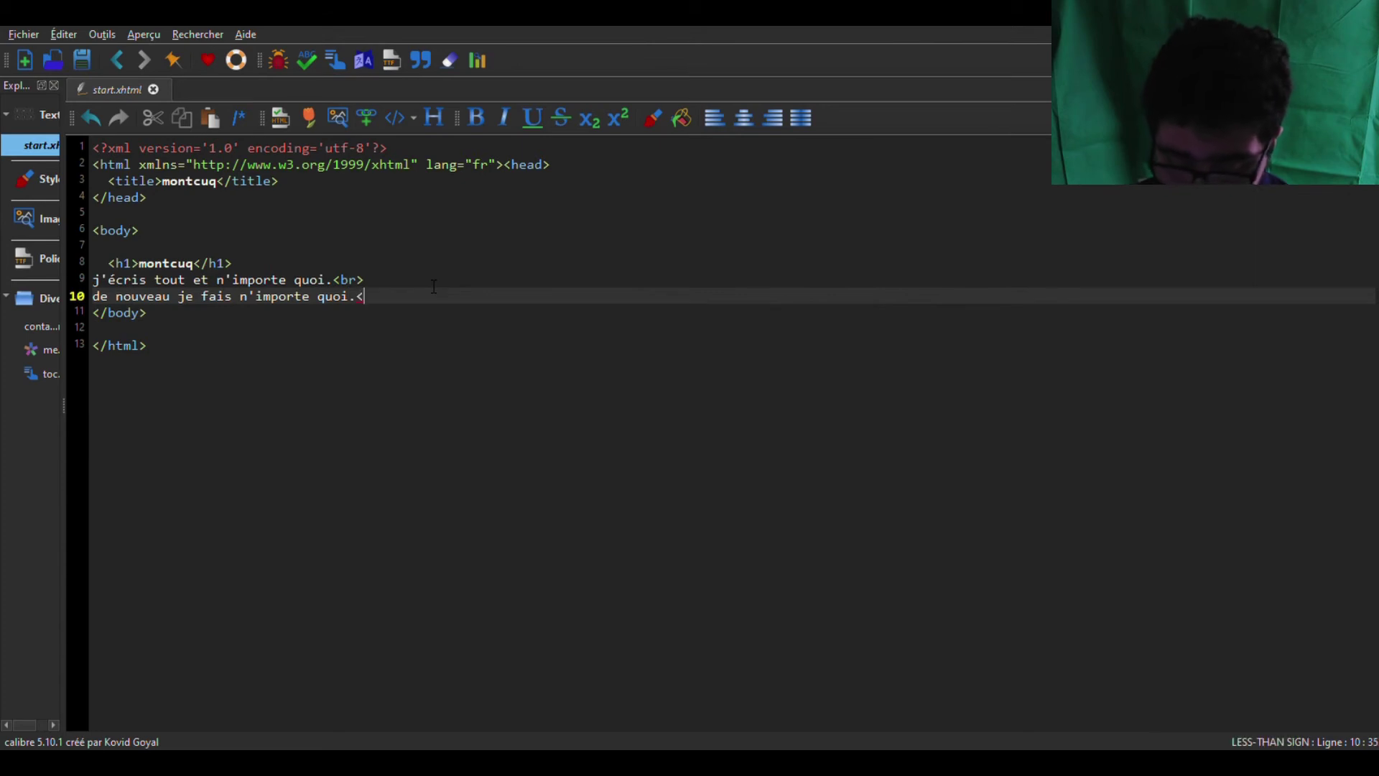
type("br>")
key("Return")
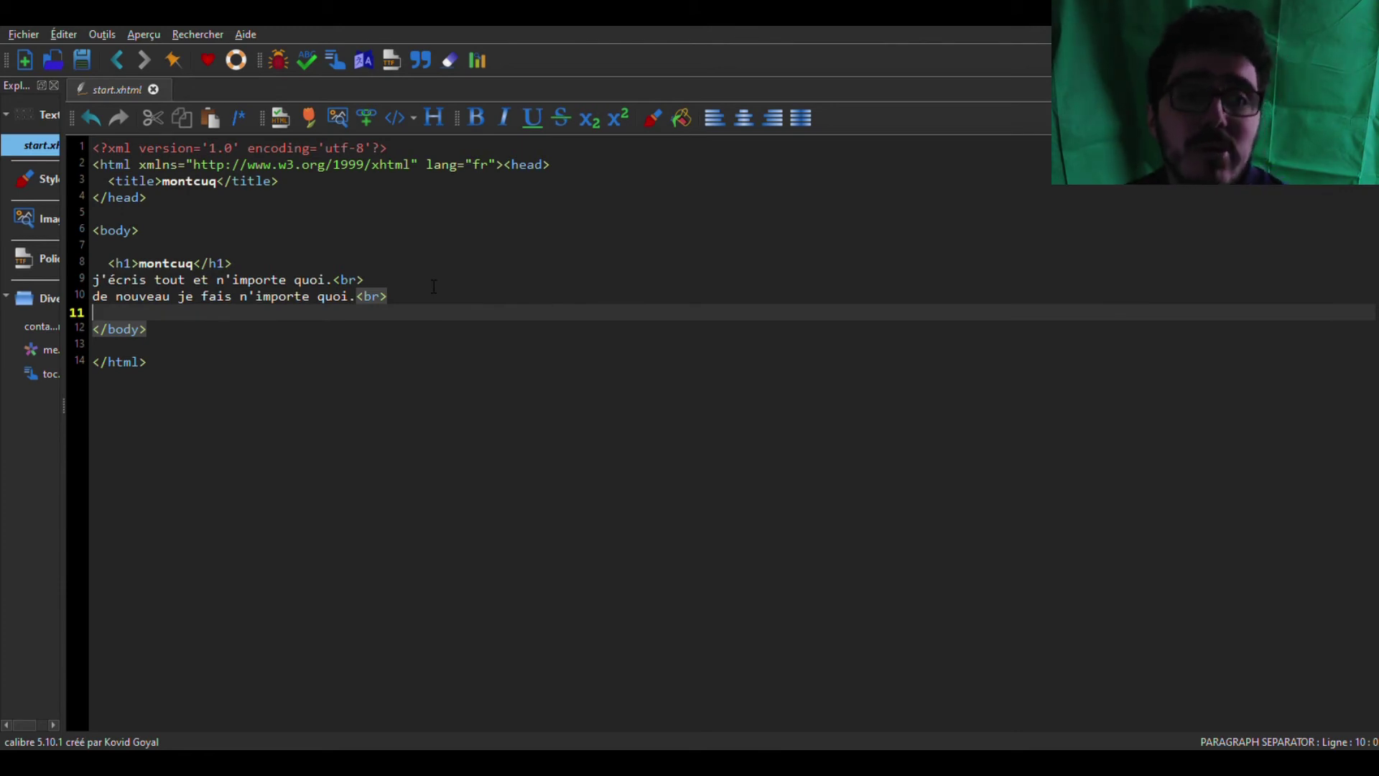
Fill the third body line with a long run of full stops spanning more than two rows and save the book
type(".")
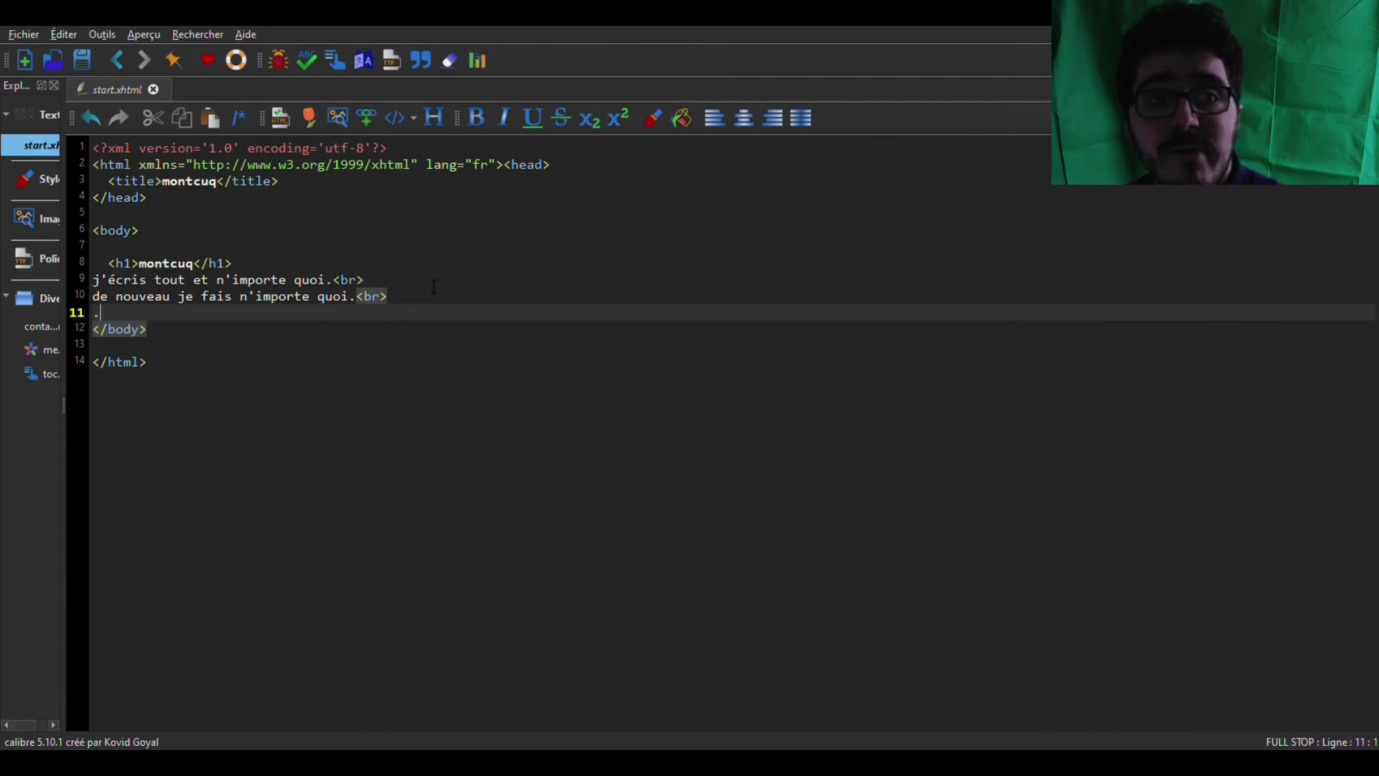
type("..")
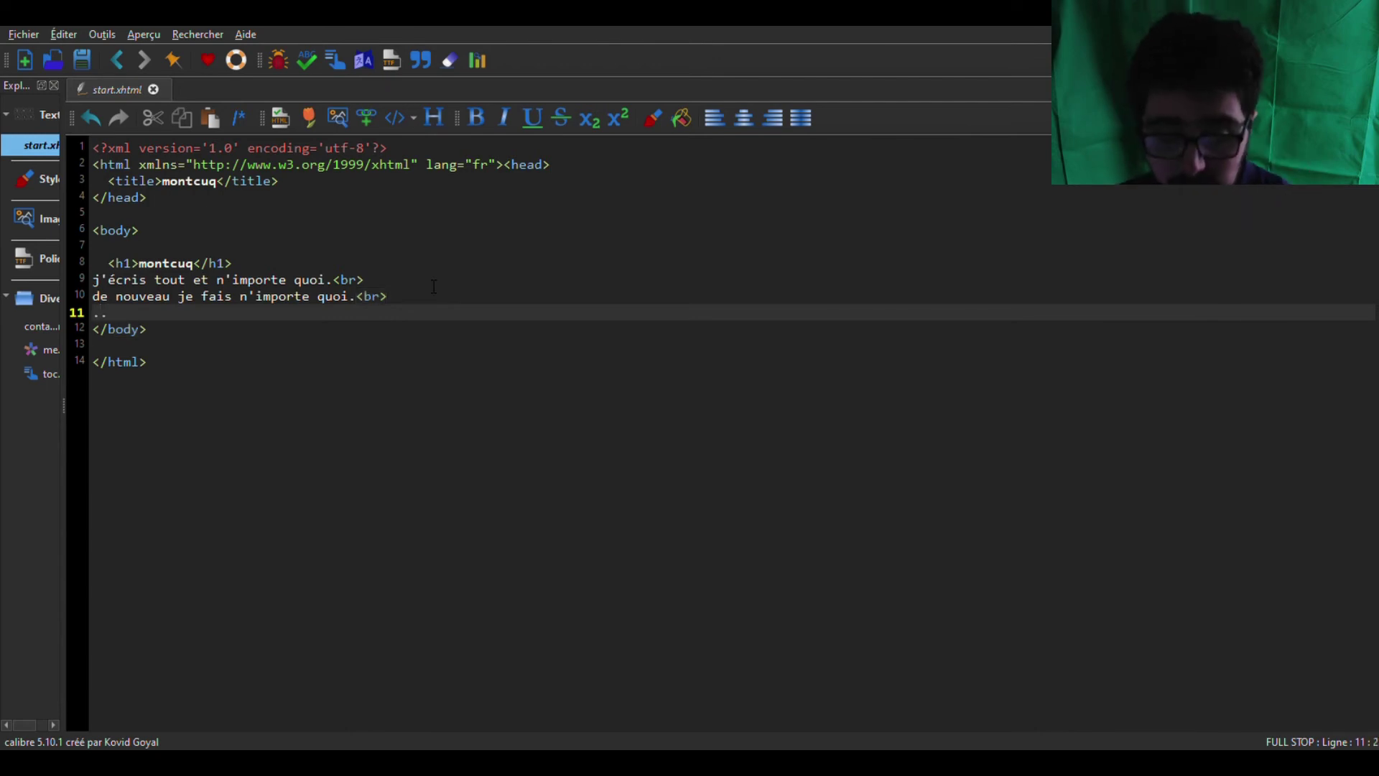
type("...............................................................")
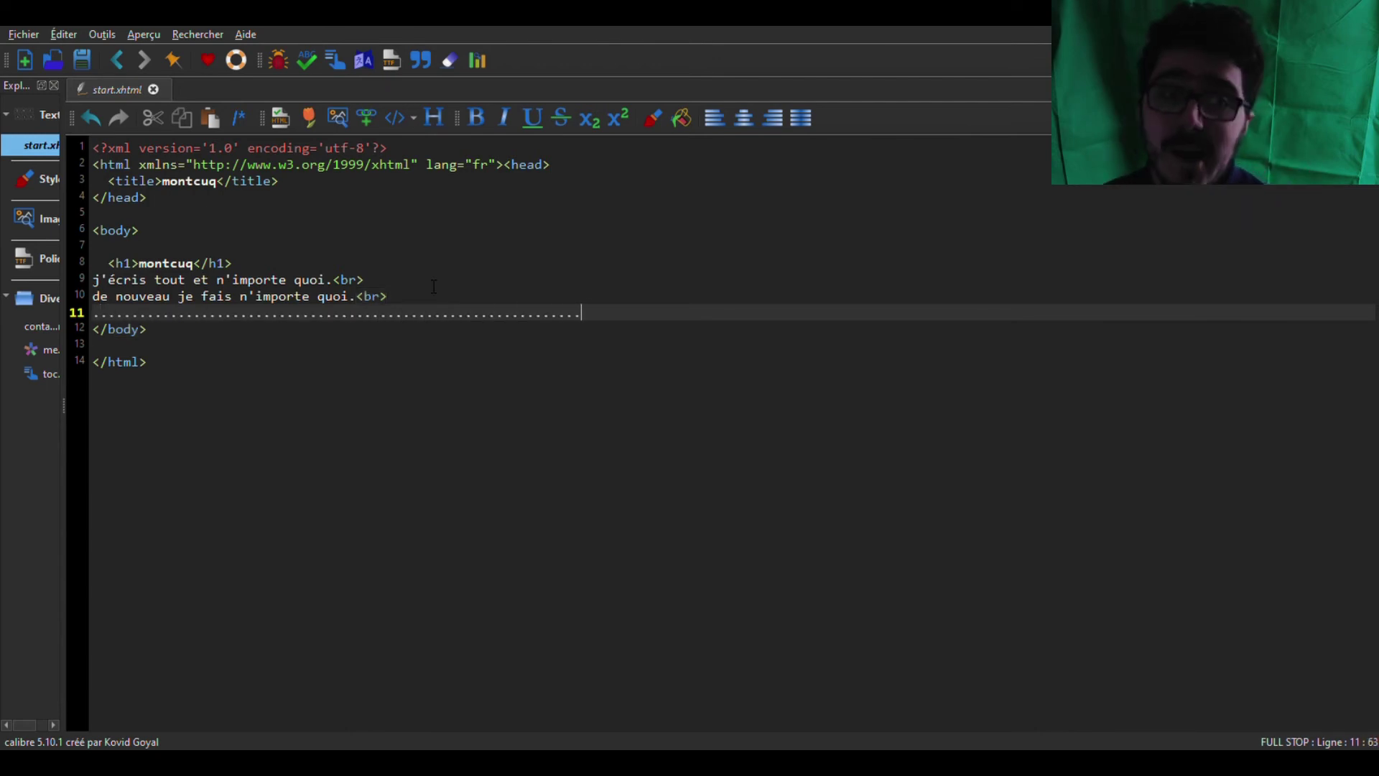
type("................................................................")
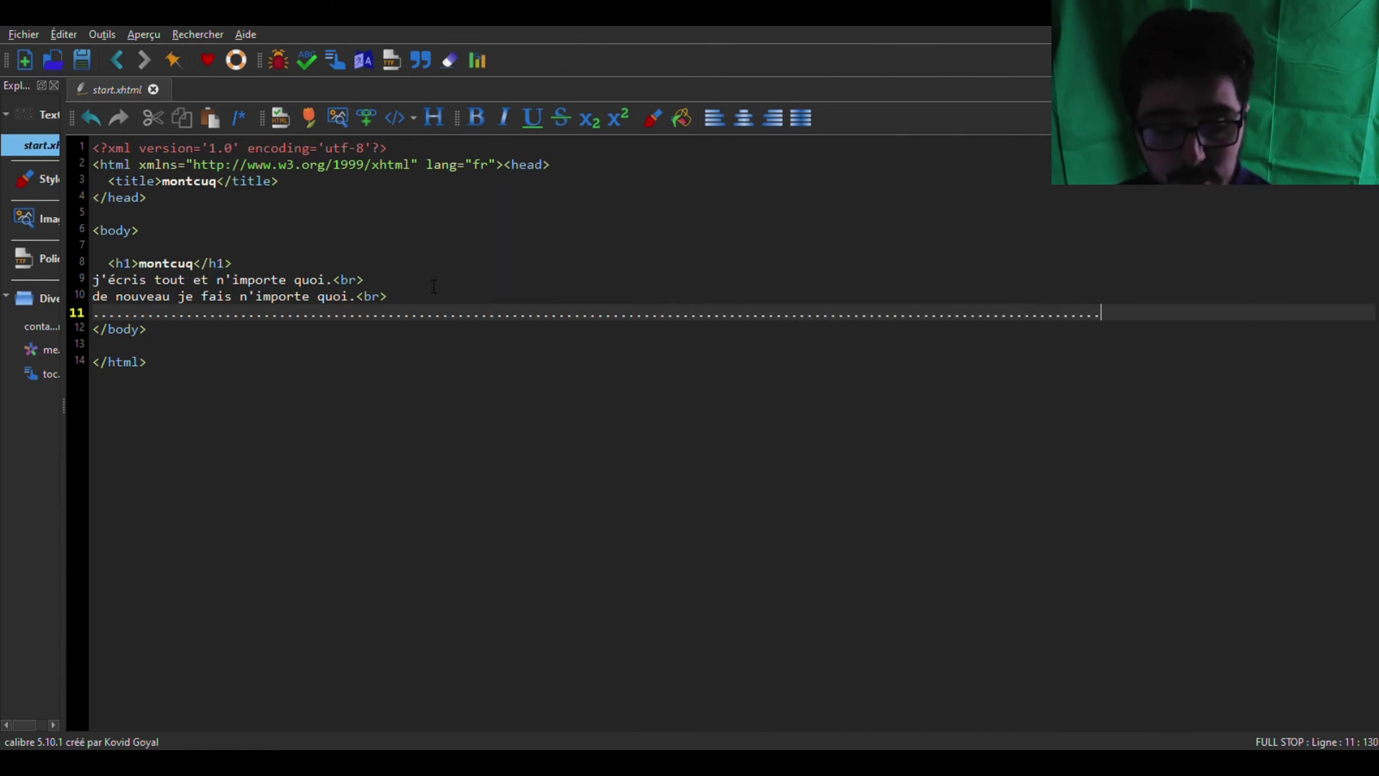
type("......................................................................................................................................................................")
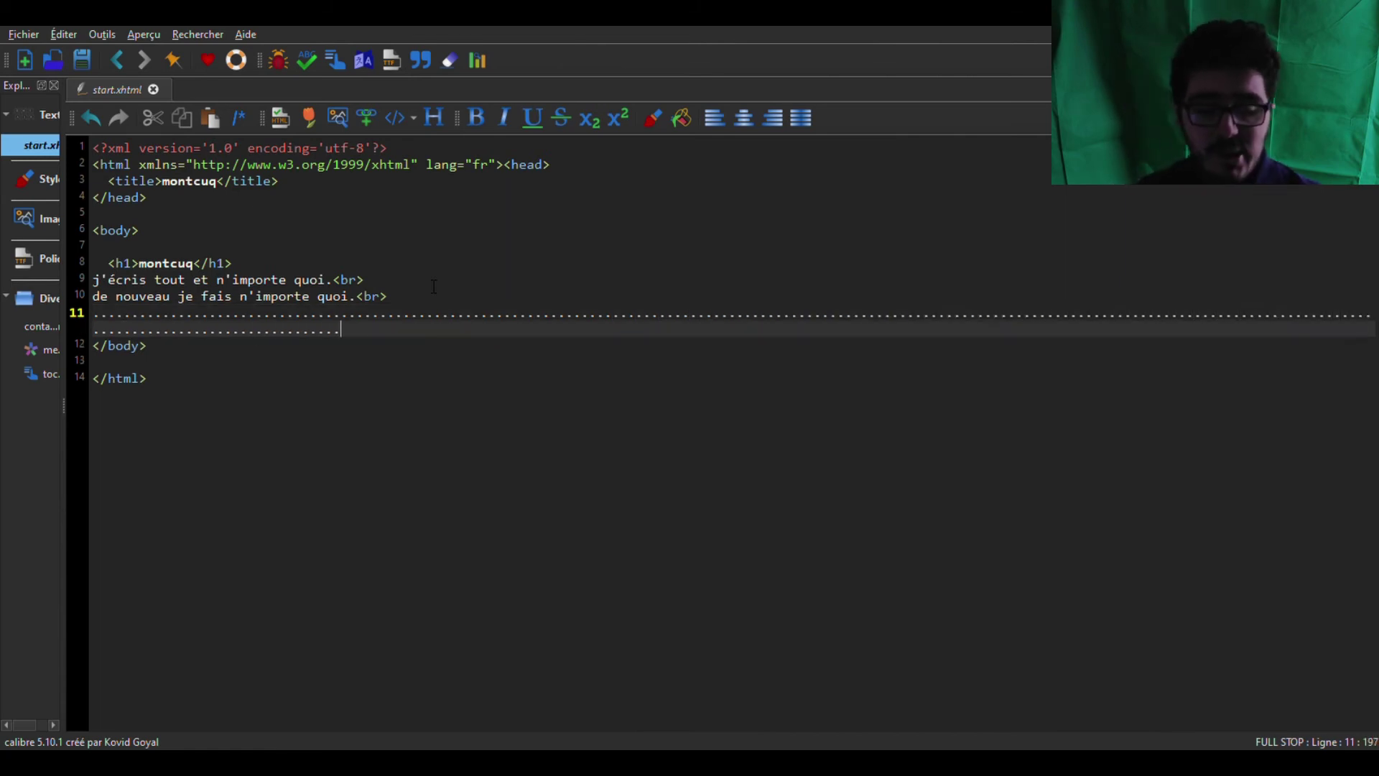
type(".")
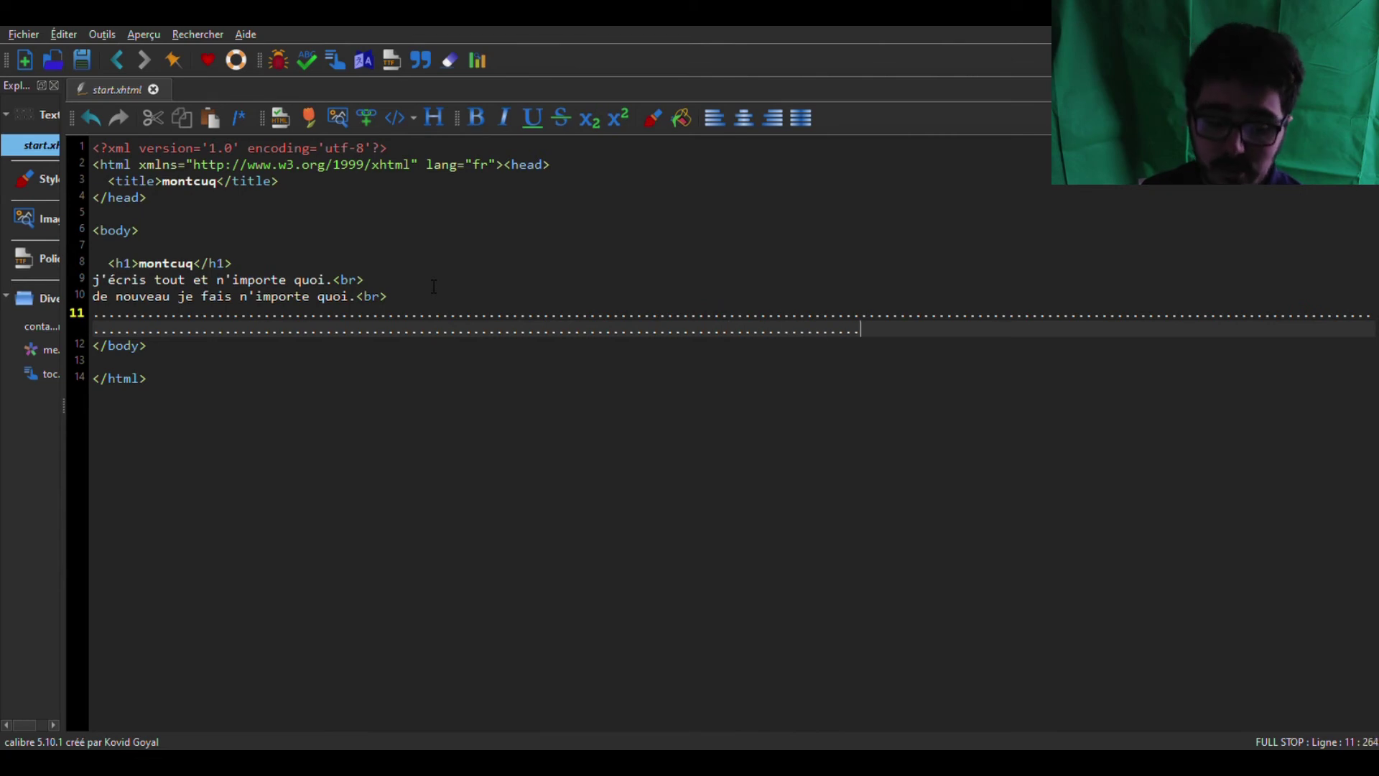
type(".........................................................................................")
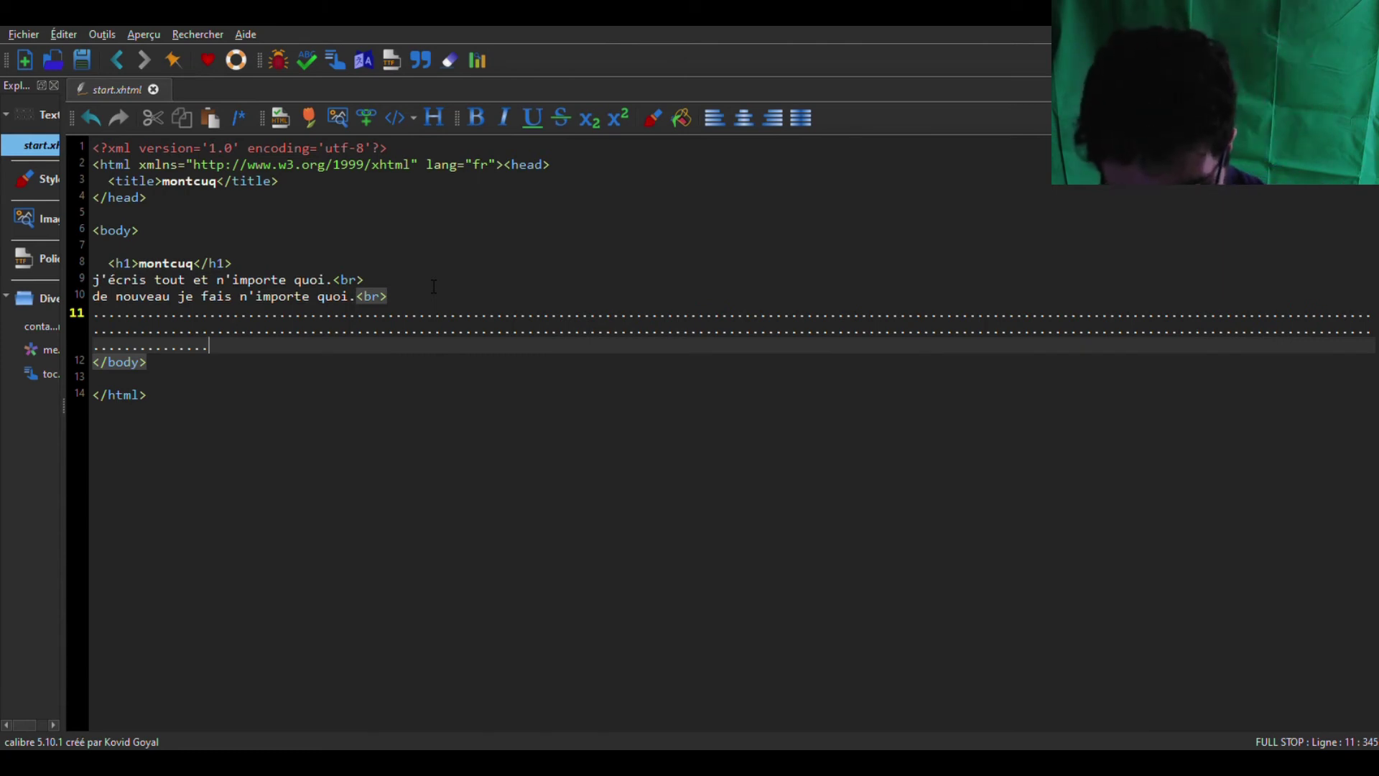
key("ctrl+s")
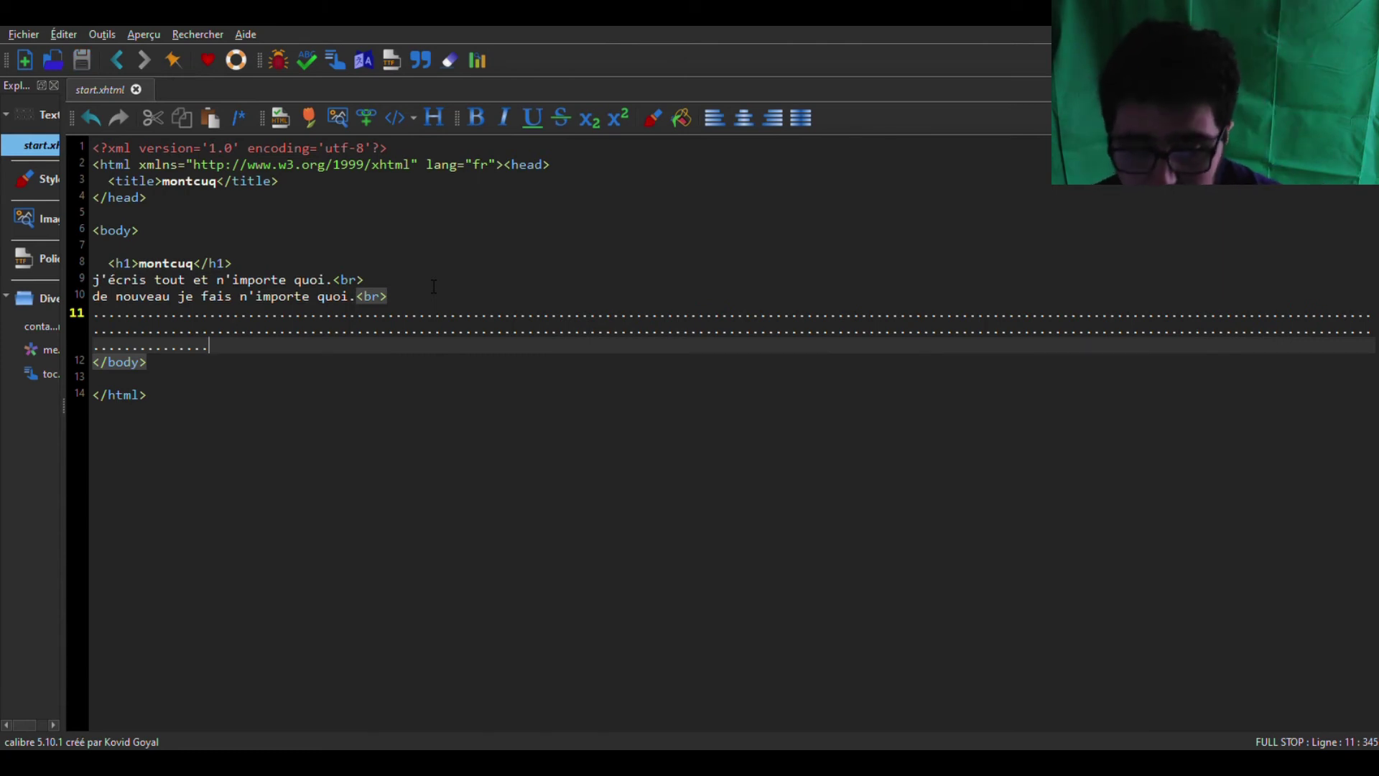